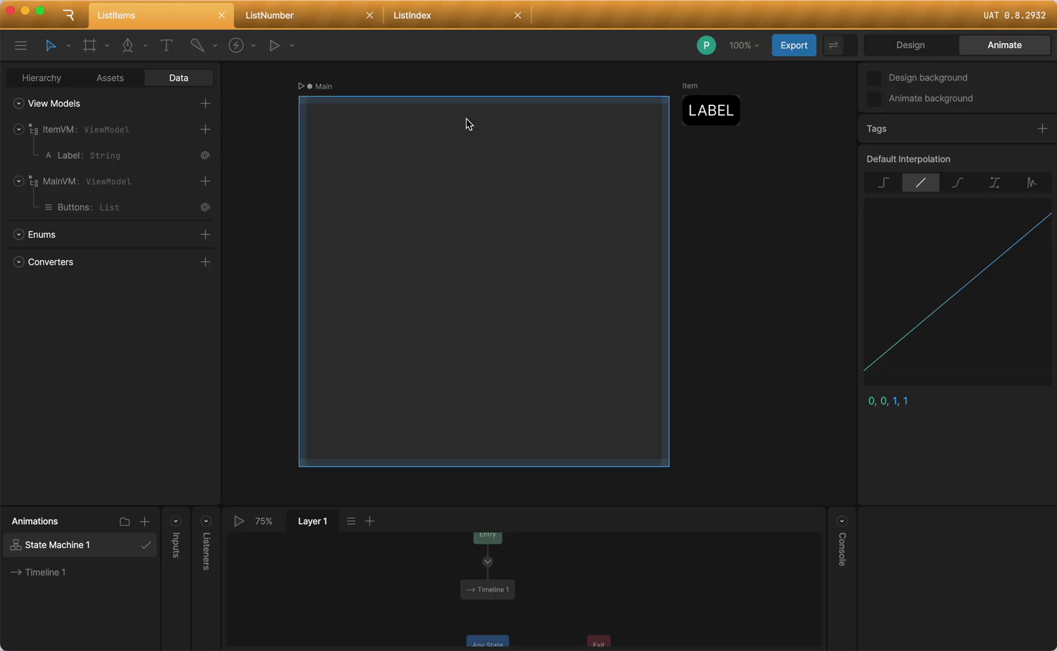
Step: Inspect ItemVM's Label values (Home through Get Started), the Item artboard's binding, and MainVM
{"action": "left_click", "coordinate": [78, 130]}
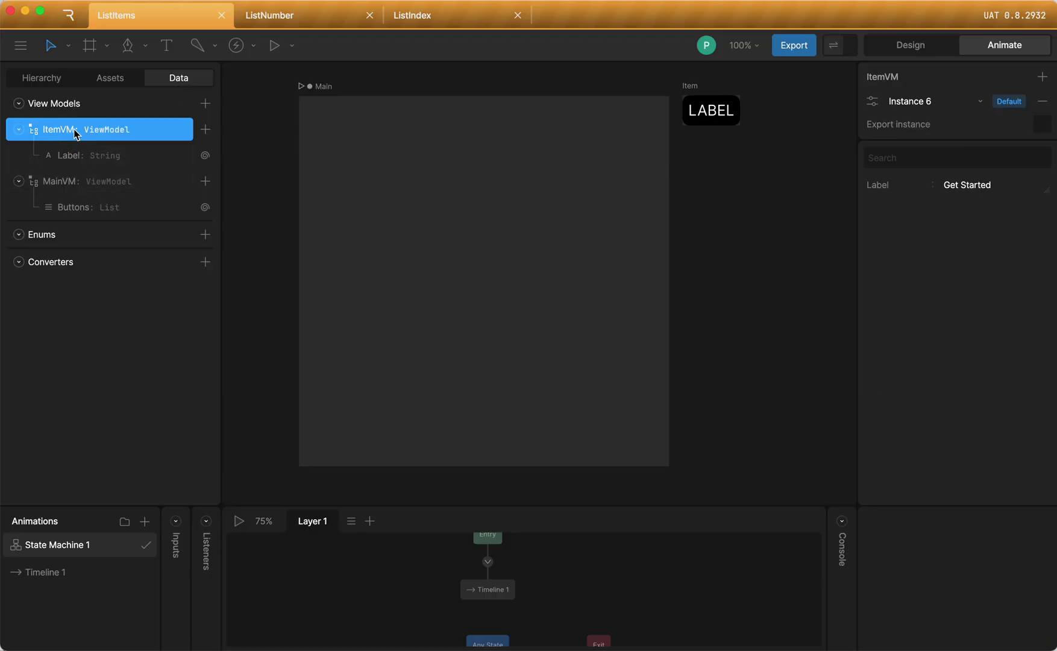
{"action": "left_click", "coordinate": [690, 86]}
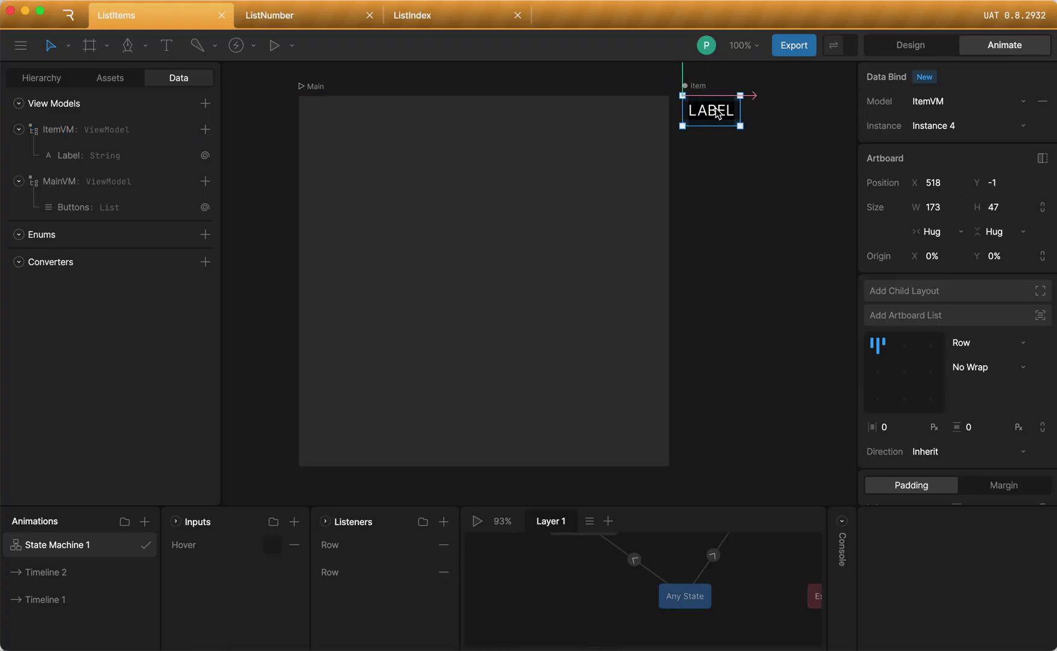
{"action": "left_click", "coordinate": [66, 156]}
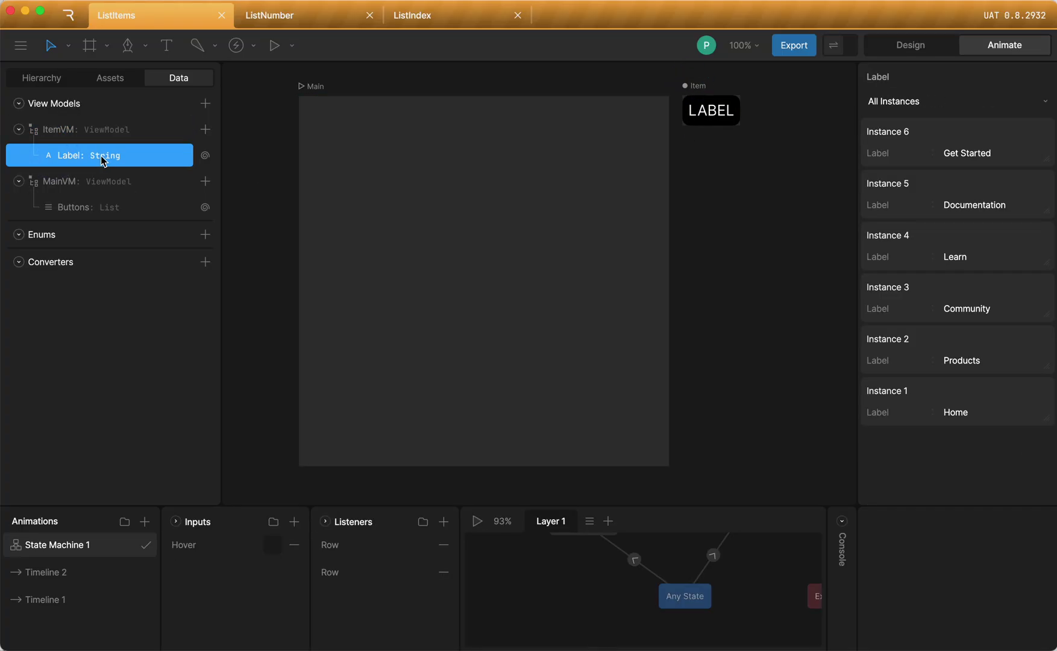
Step: Show MainVM's Buttons list with List Items 1–6, dismissing the property-type menu unchanged
{"action": "left_click", "coordinate": [109, 184]}
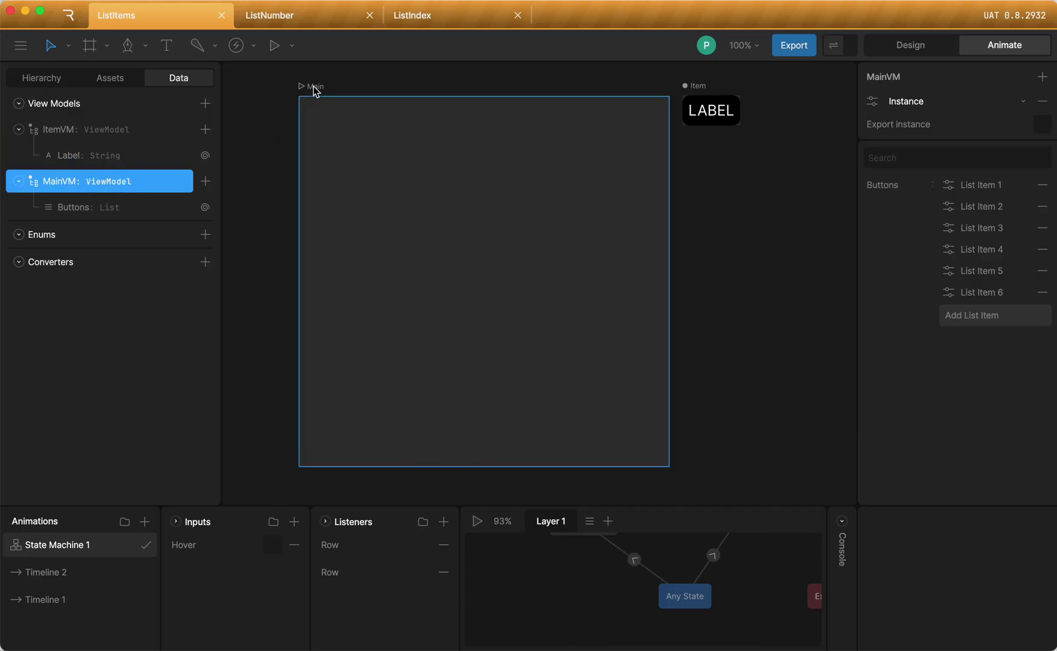
{"action": "left_click", "coordinate": [114, 211]}
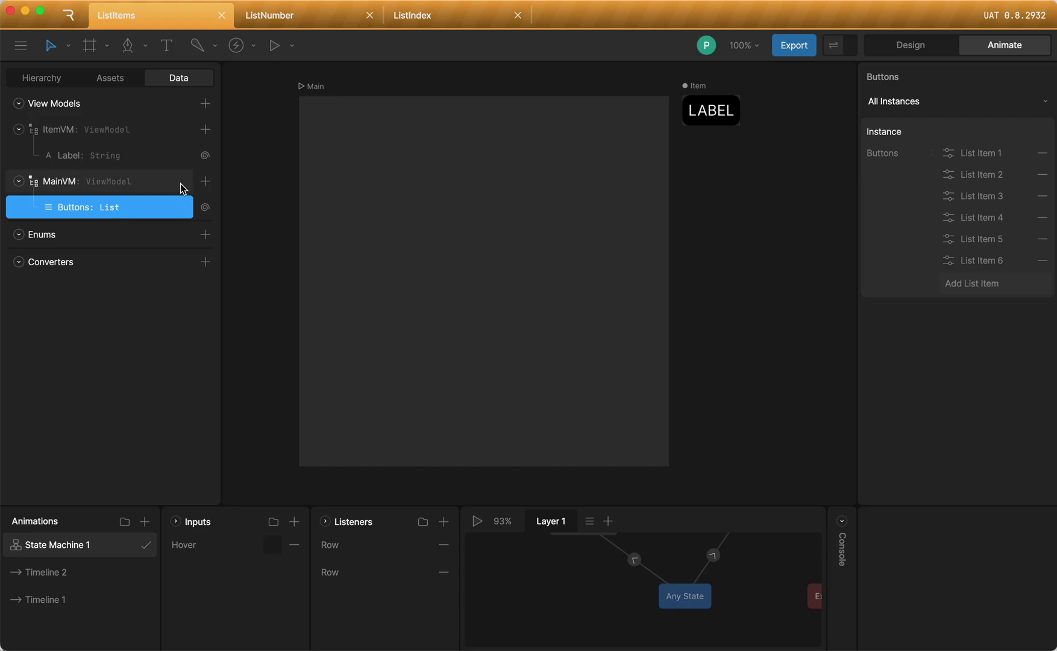
{"action": "left_click", "coordinate": [205, 181]}
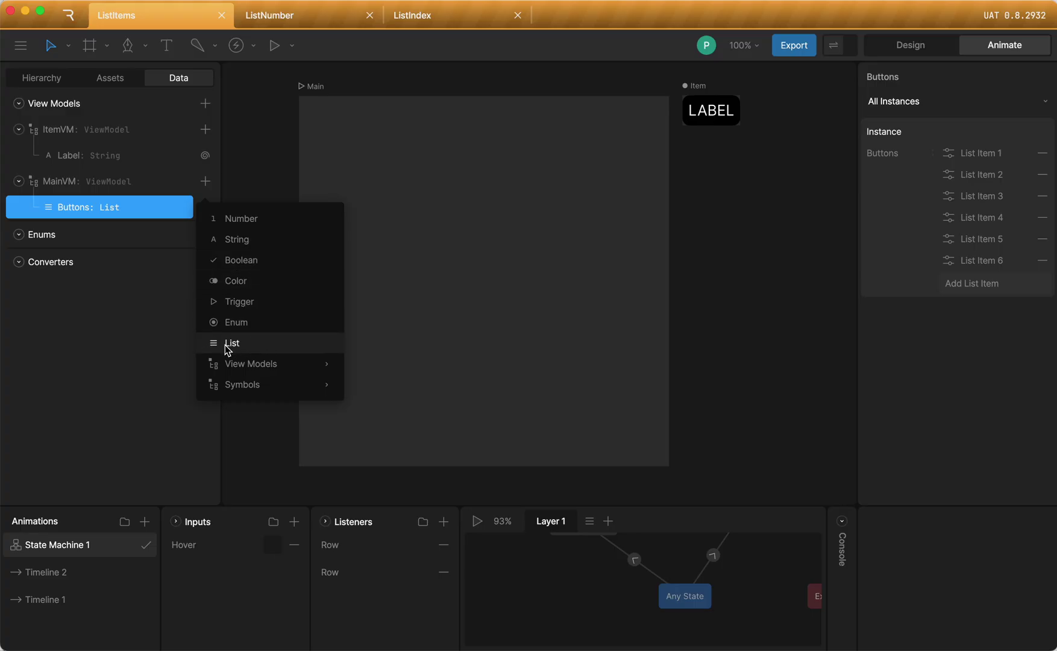
{"action": "left_click", "coordinate": [113, 210]}
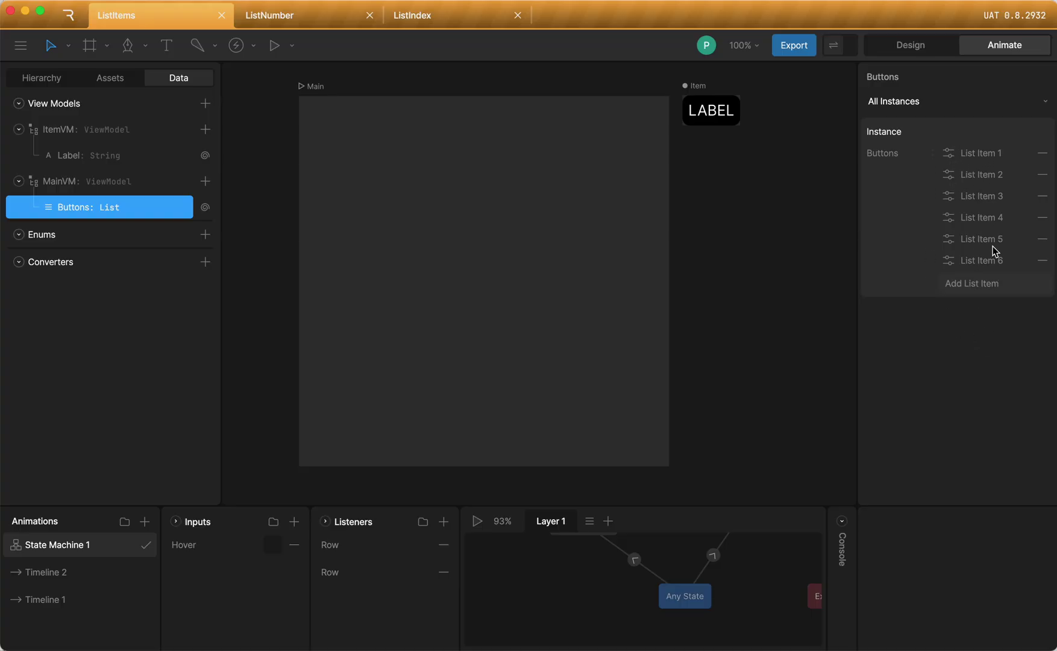
Step: Remove List Items 6 and 5, then re-add List Item 5 bound to ItemVM Instance 5
{"action": "left_click", "coordinate": [1042, 260]}
{"action": "left_click", "coordinate": [1042, 239]}
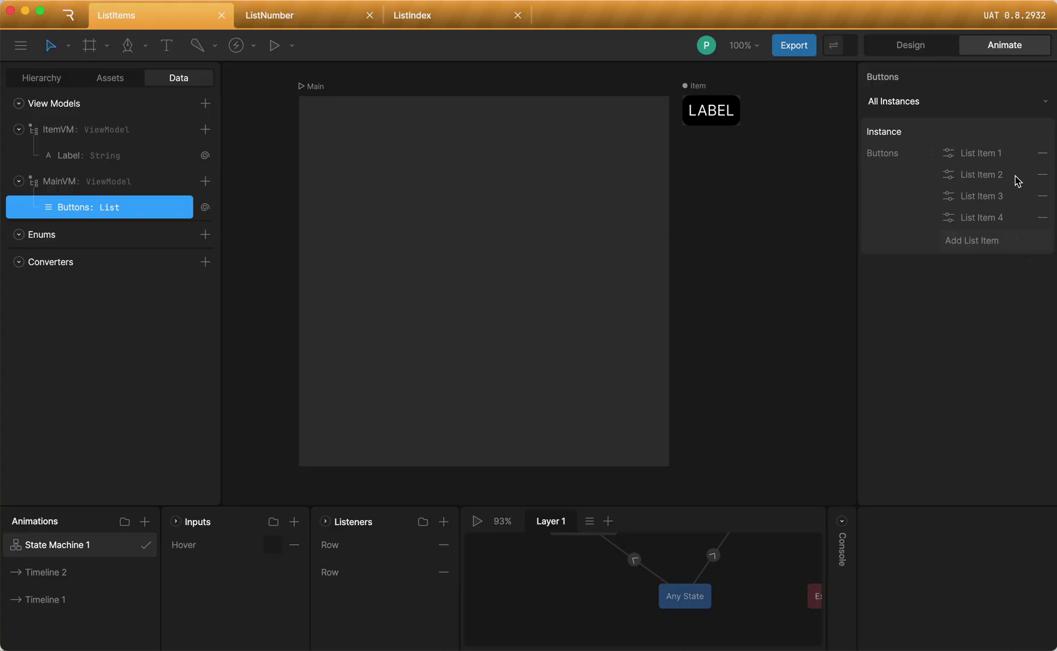
{"action": "left_click", "coordinate": [997, 241]}
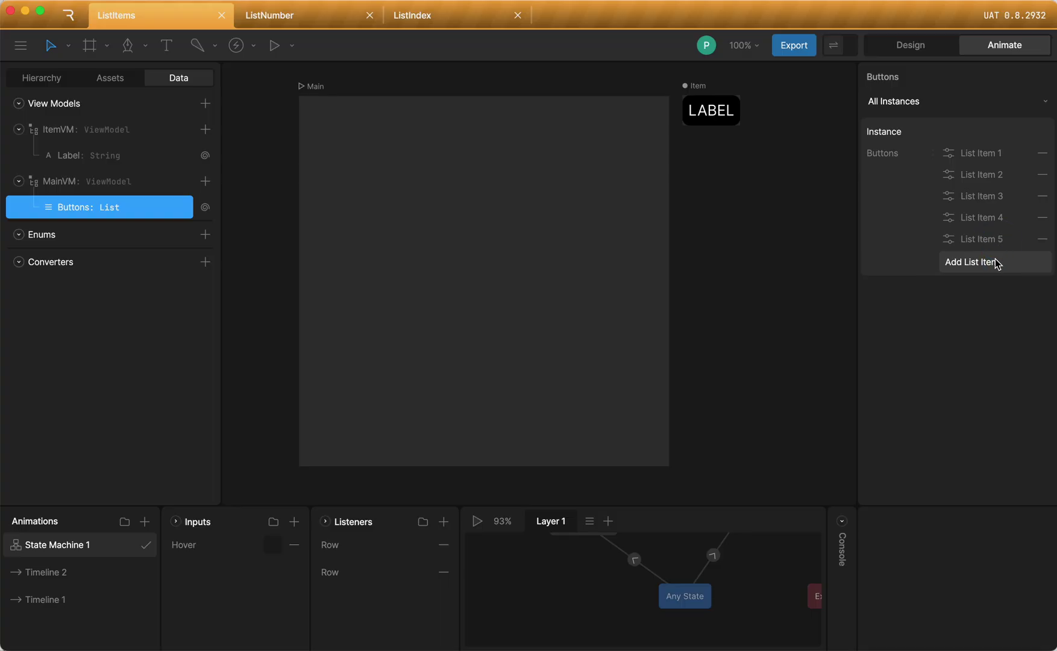
{"action": "left_click", "coordinate": [949, 244]}
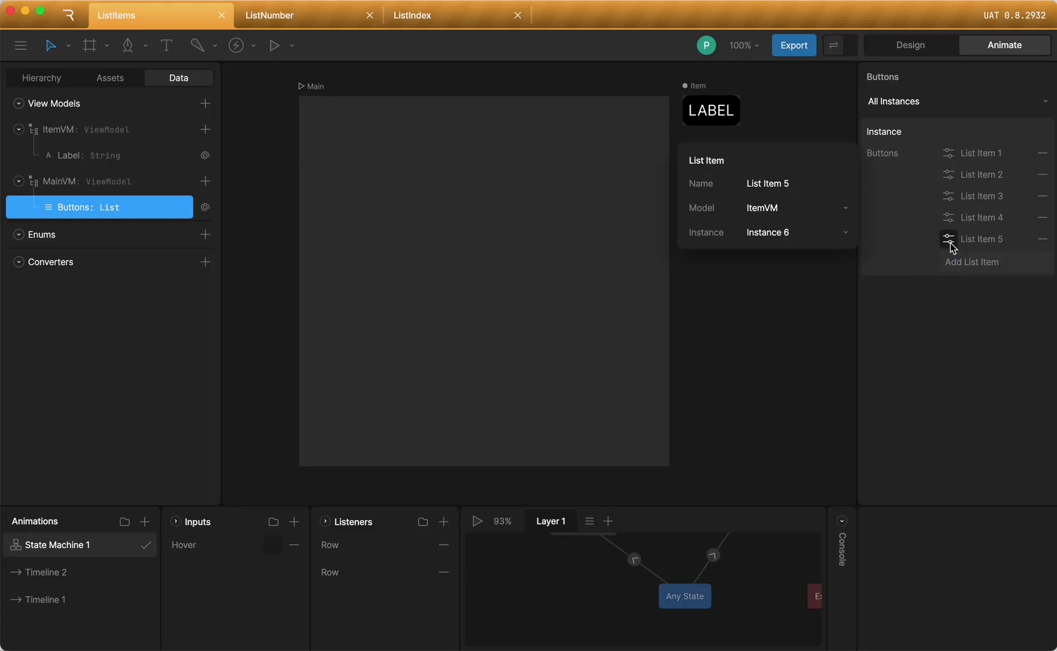
{"action": "left_click", "coordinate": [782, 212]}
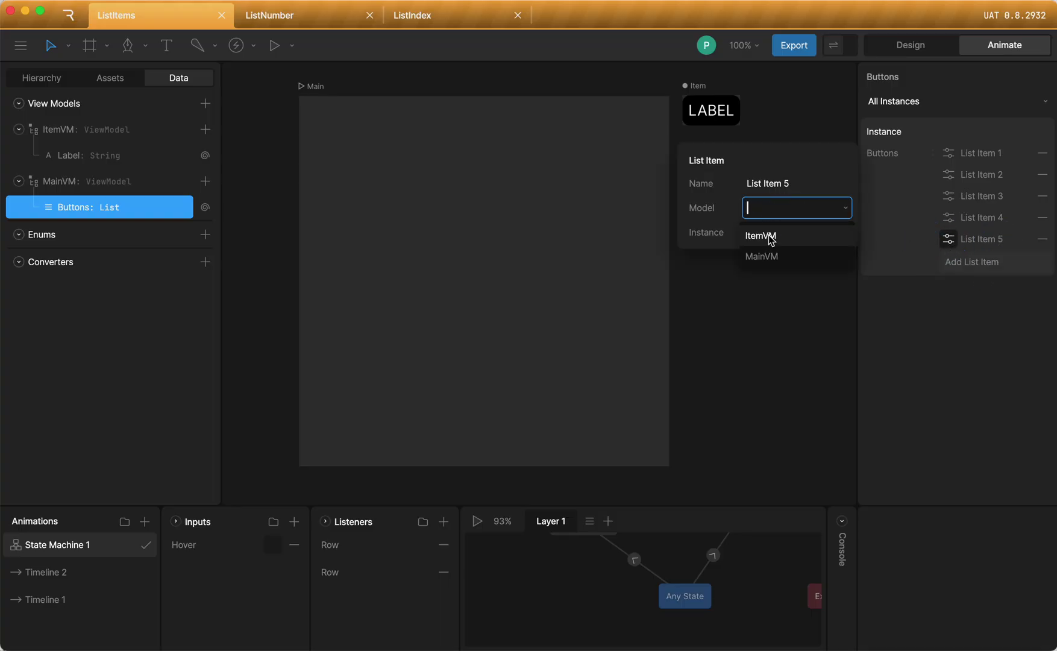
{"action": "left_click", "coordinate": [771, 236]}
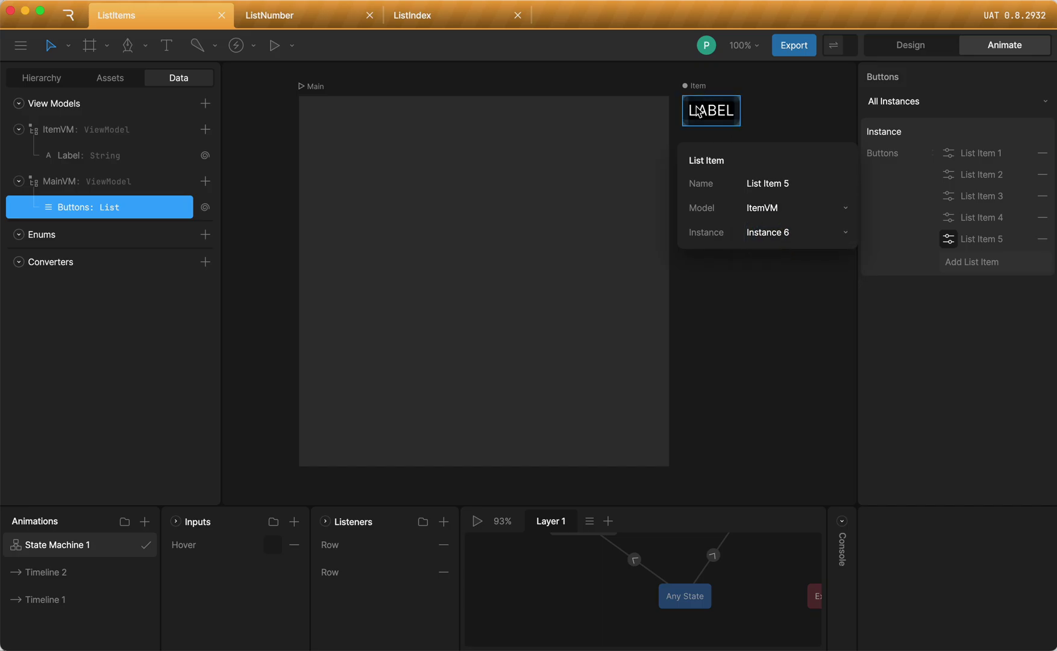
{"action": "left_click", "coordinate": [797, 236]}
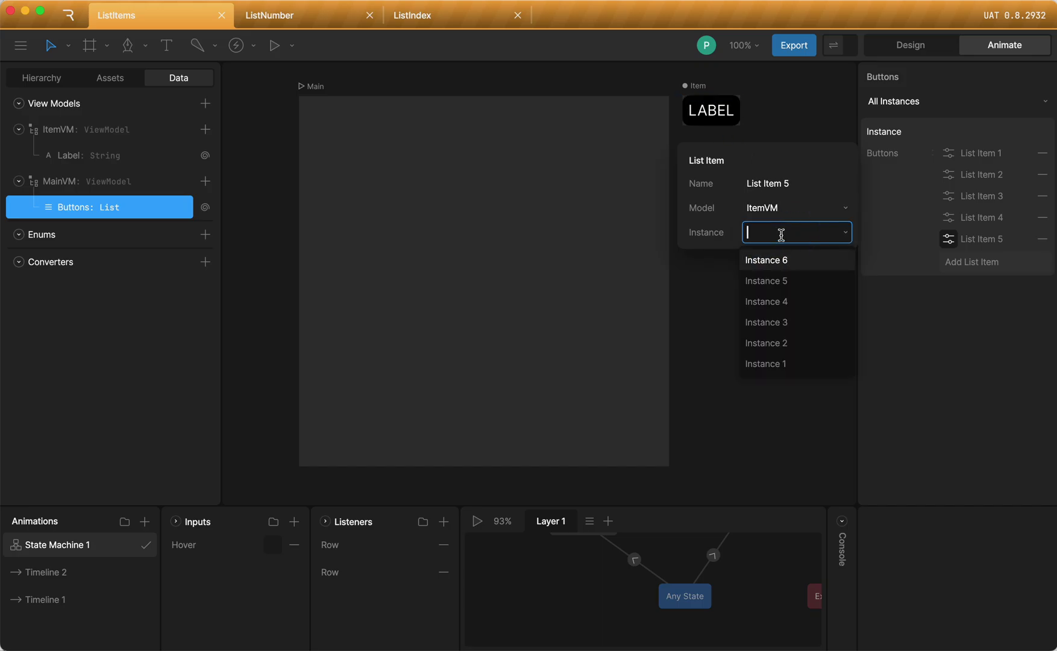
{"action": "left_click", "coordinate": [783, 284]}
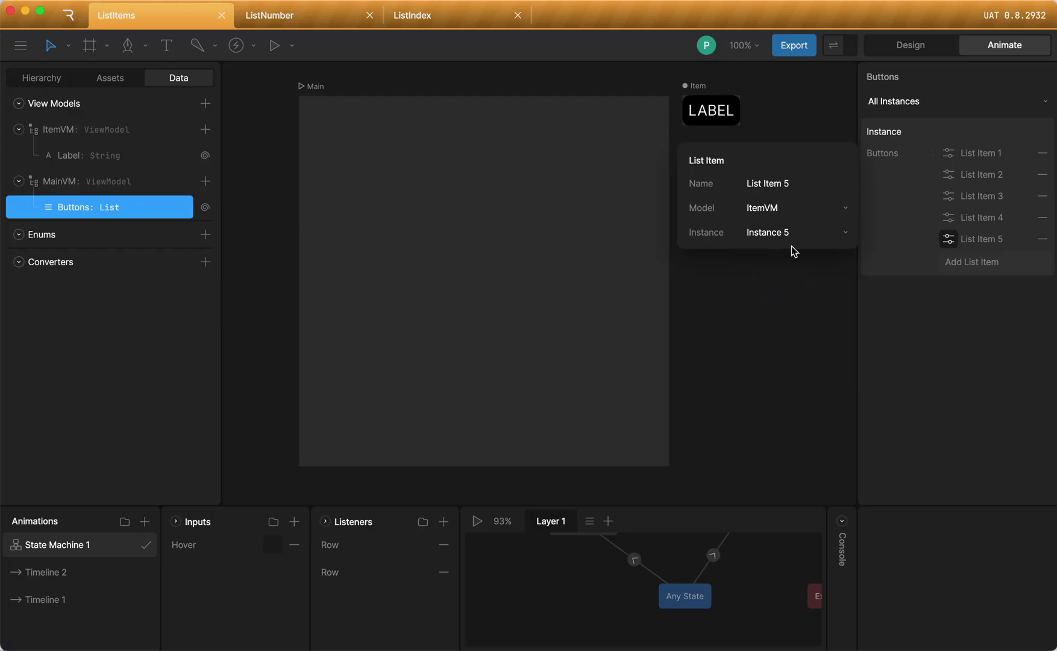
Step: Add List Item 6 to Buttons using ItemVM Instance 6
{"action": "left_click", "coordinate": [992, 262]}
{"action": "left_click", "coordinate": [949, 261]}
{"action": "left_click", "coordinate": [979, 336]}
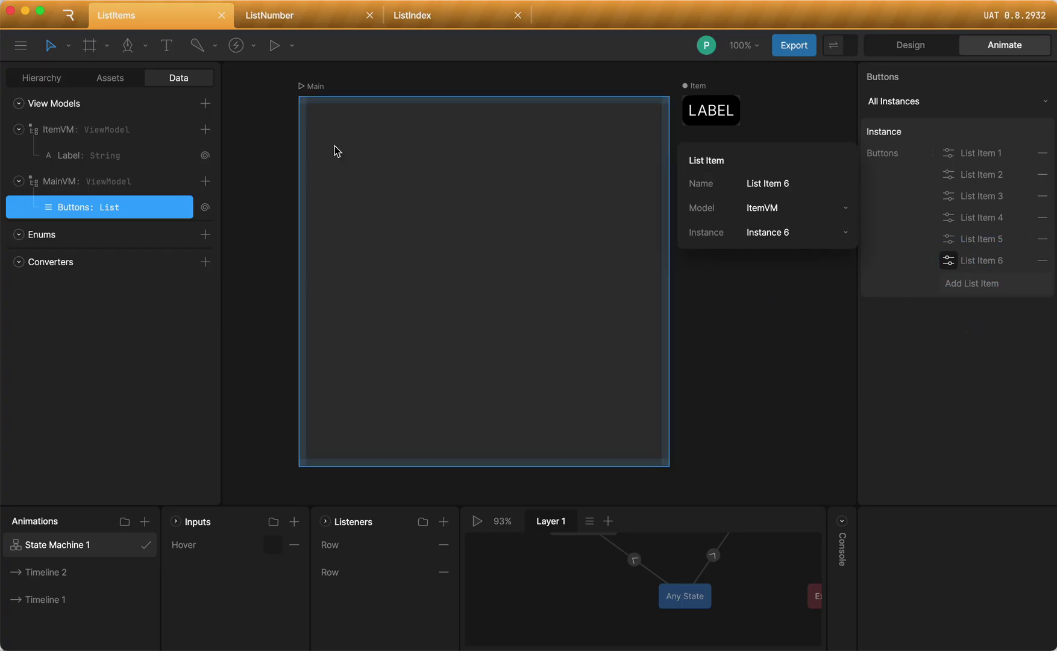
Step: Add an Artboard List inside the Main artboard's Layout
{"action": "left_click", "coordinate": [313, 88]}
{"action": "left_click", "coordinate": [48, 82]}
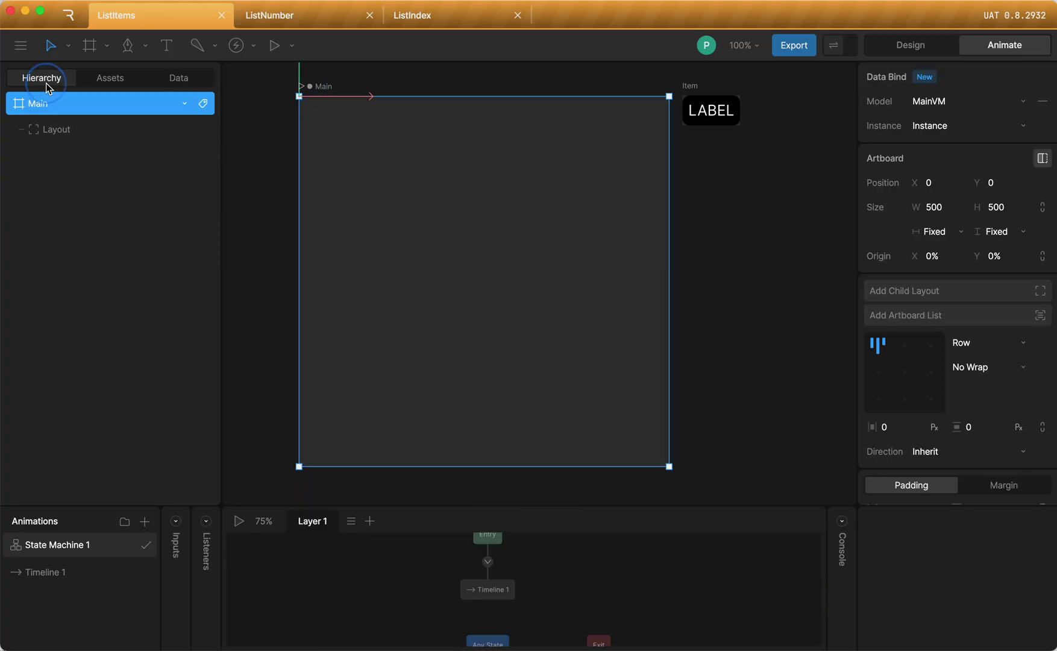
{"action": "left_click", "coordinate": [70, 131]}
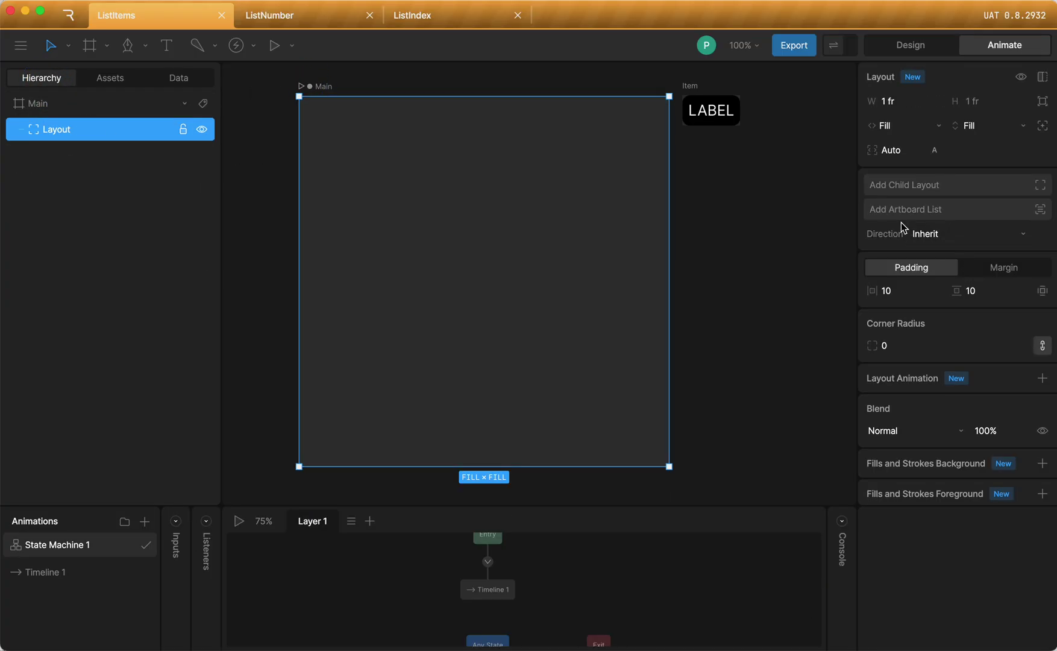
{"action": "left_click", "coordinate": [968, 211]}
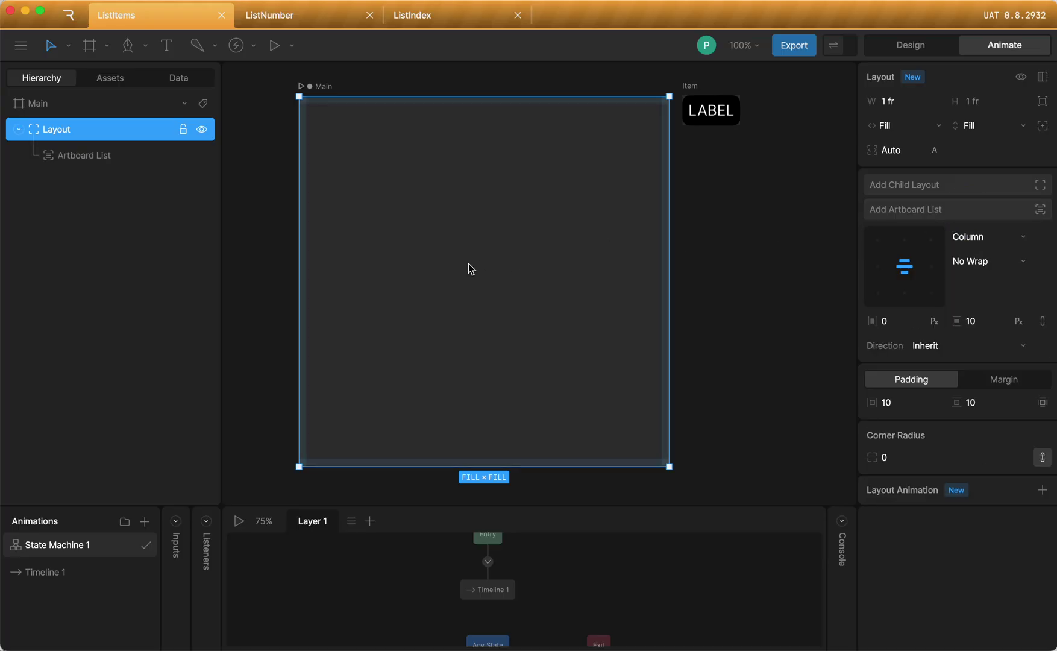
Step: Bind the new Artboard List's Property to the Buttons list
{"action": "left_click", "coordinate": [93, 158]}
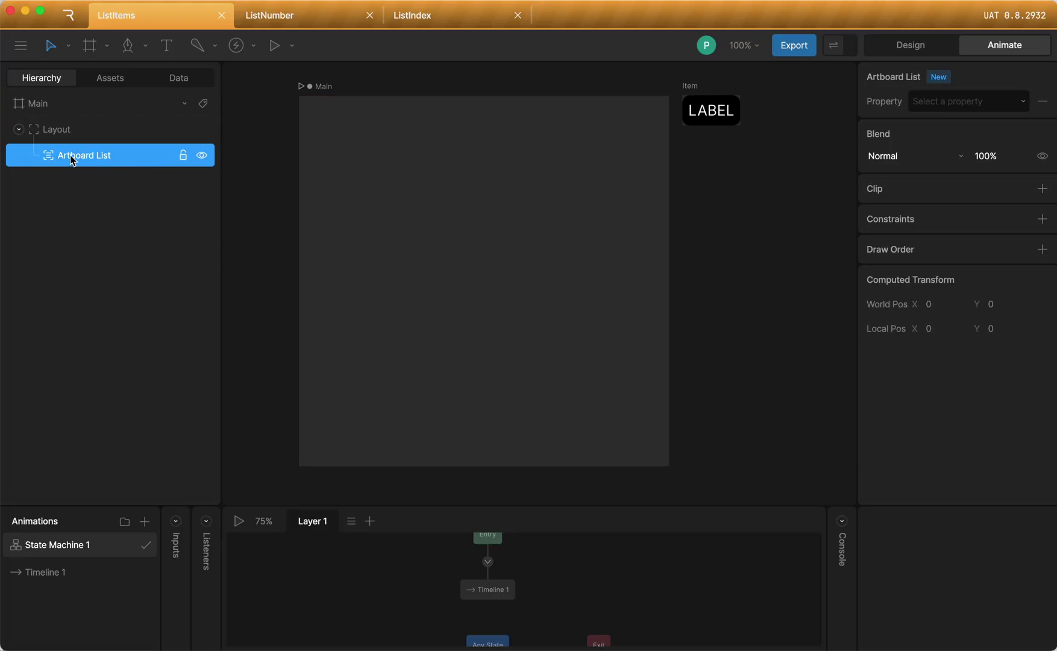
{"action": "left_click", "coordinate": [83, 155]}
{"action": "left_click", "coordinate": [964, 103]}
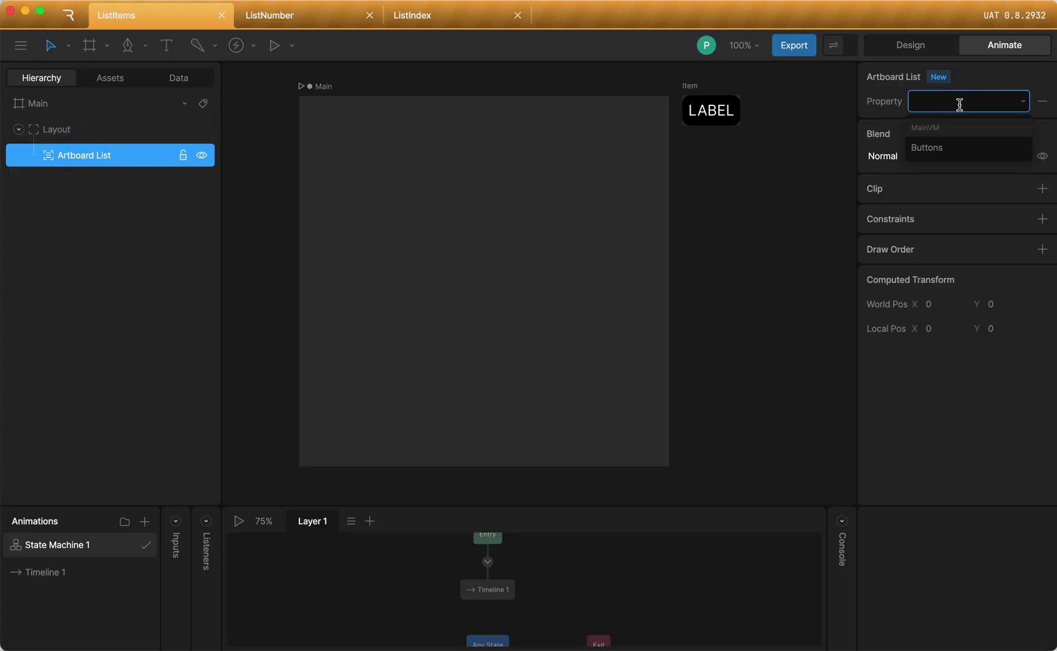
{"action": "left_click", "coordinate": [944, 151]}
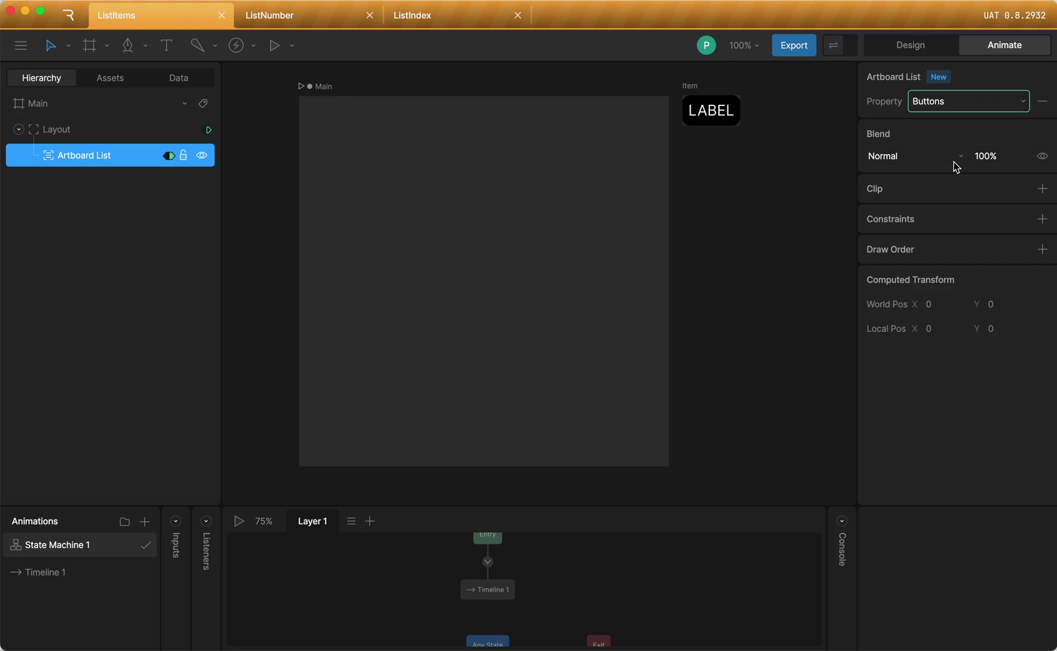
Step: Play Main to preview the Home through Get Started items, stop, and open the ListNumber file
{"action": "left_click", "coordinate": [326, 112]}
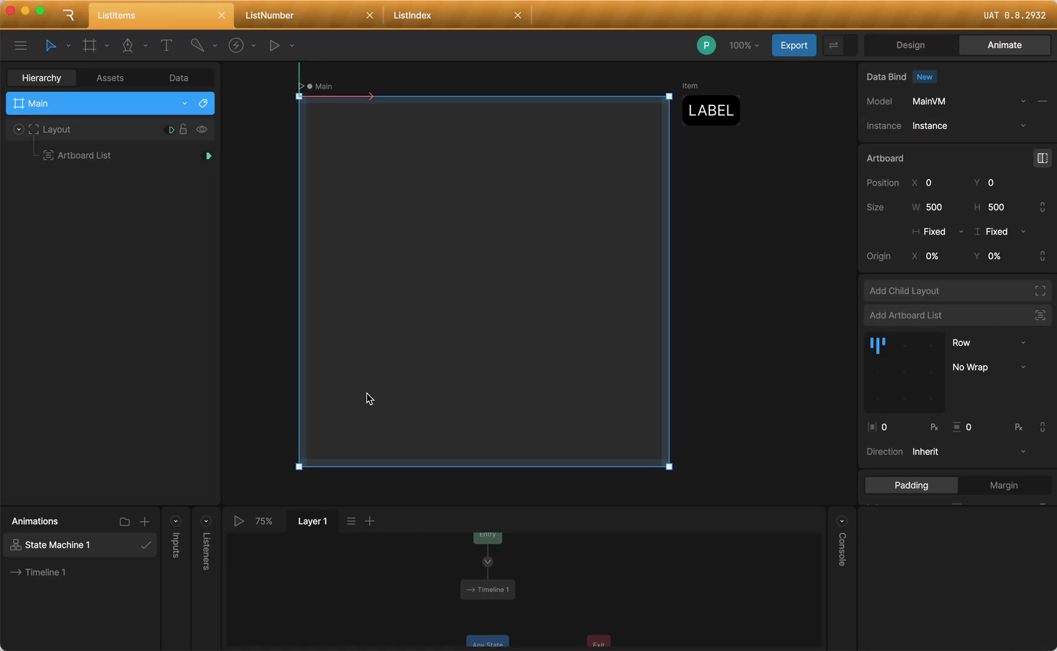
{"action": "left_click", "coordinate": [239, 521]}
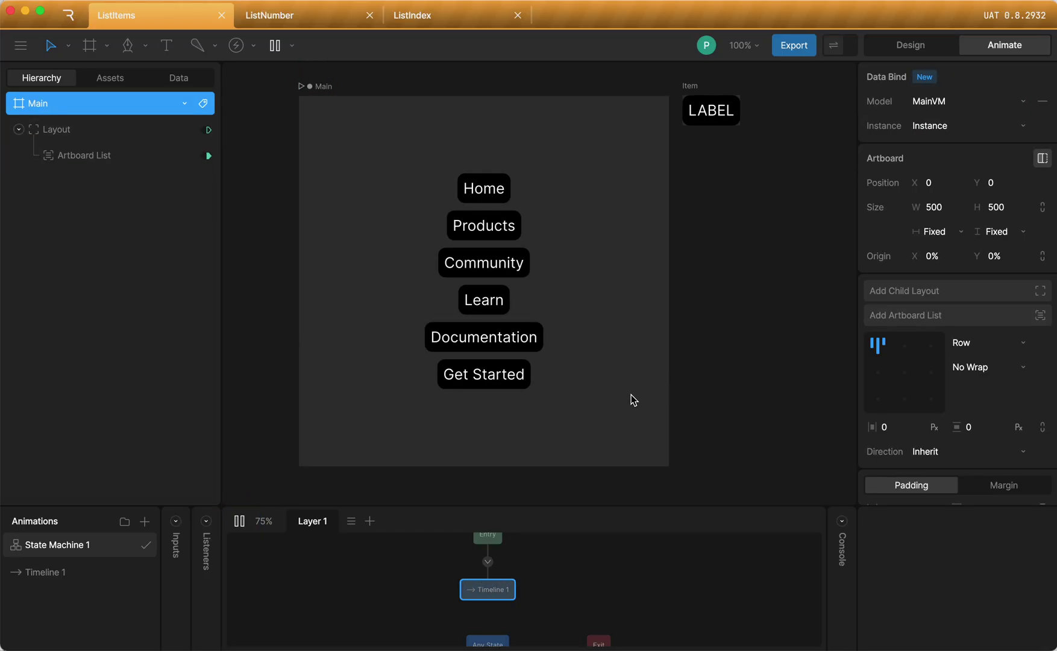
{"action": "left_click", "coordinate": [48, 130]}
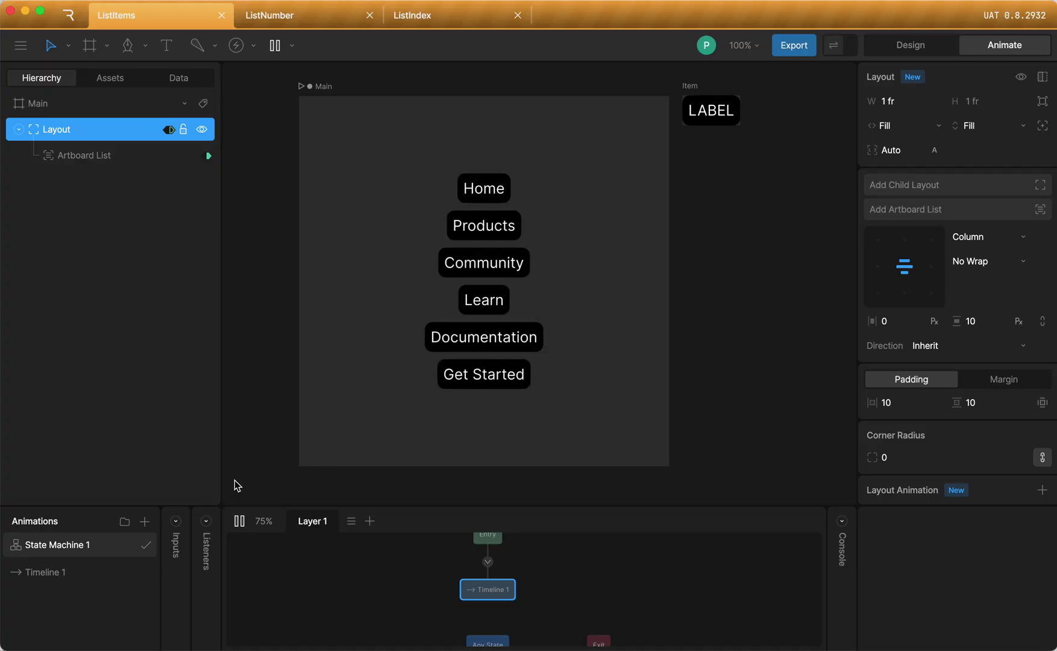
{"action": "left_click", "coordinate": [239, 521]}
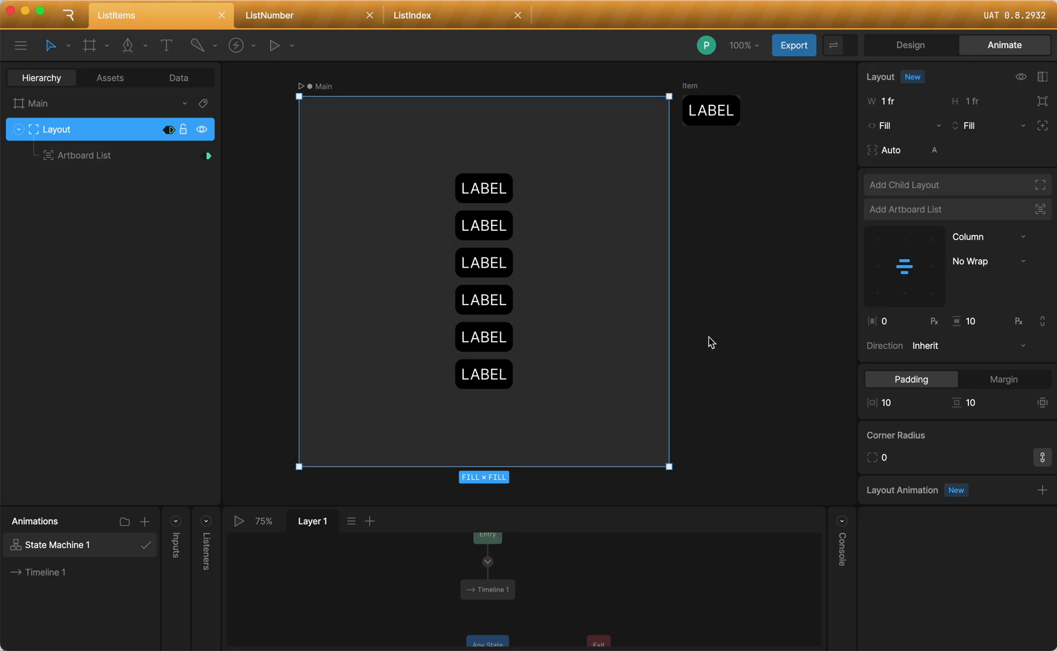
{"action": "left_click", "coordinate": [305, 16]}
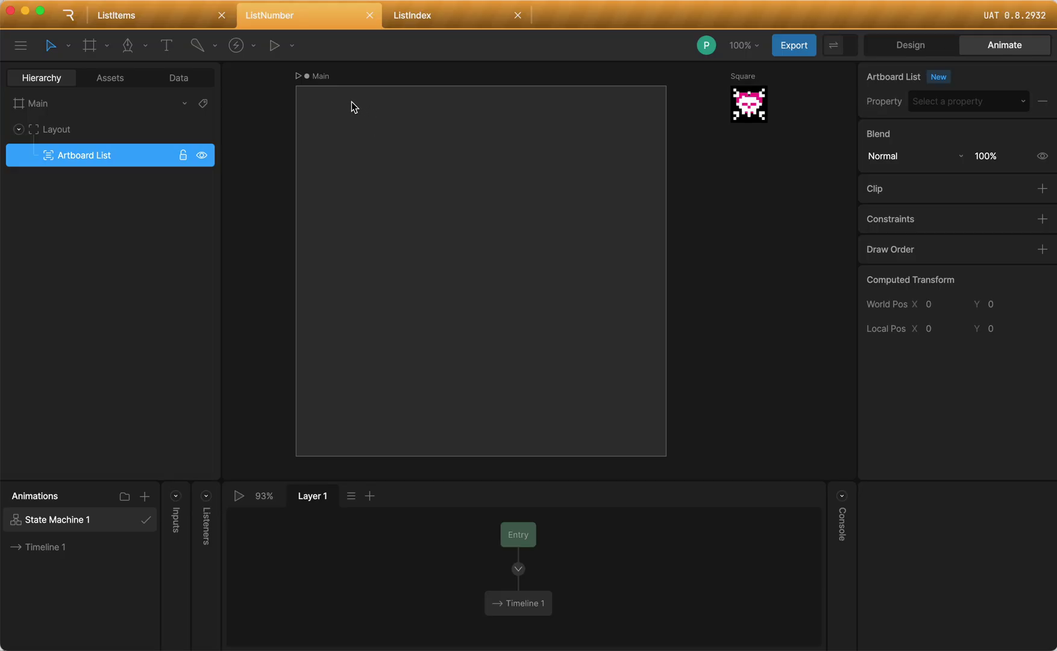
Step: Review ItemVM and the Square artboard, then select MainVM's Count number property at 100
{"action": "left_click", "coordinate": [179, 85]}
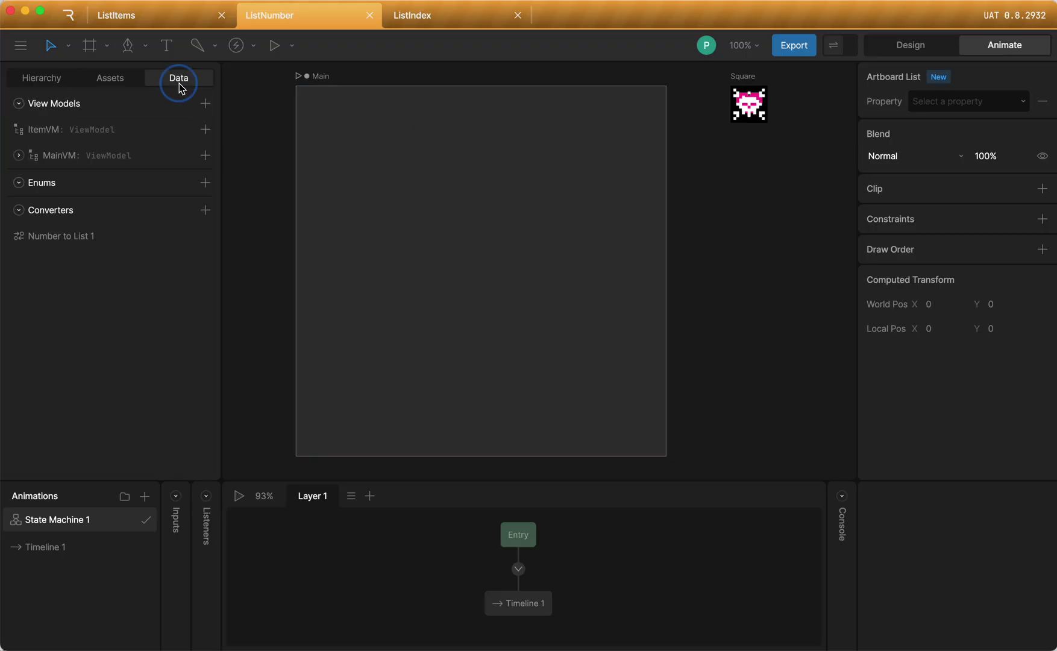
{"action": "left_click", "coordinate": [18, 155]}
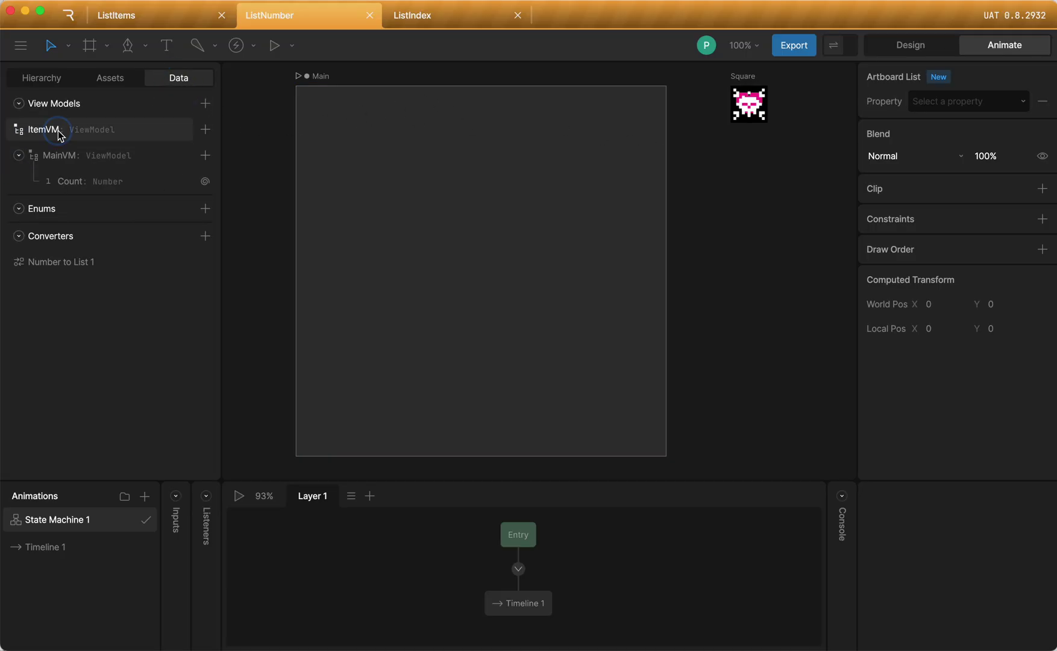
{"action": "left_click", "coordinate": [44, 131]}
{"action": "left_click", "coordinate": [754, 92]}
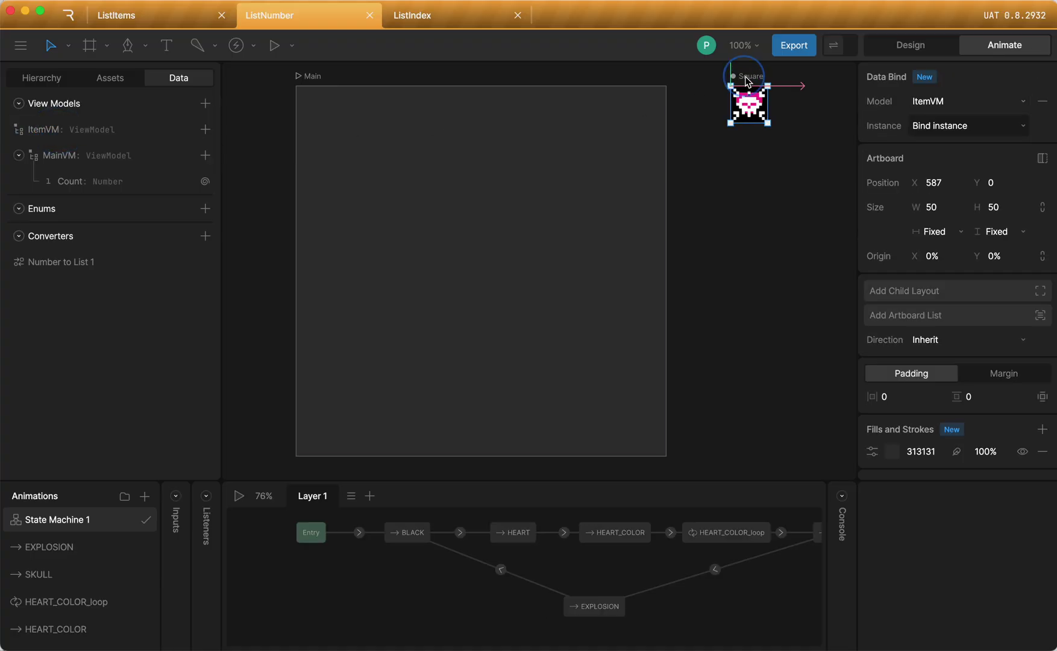
{"action": "left_click", "coordinate": [61, 159]}
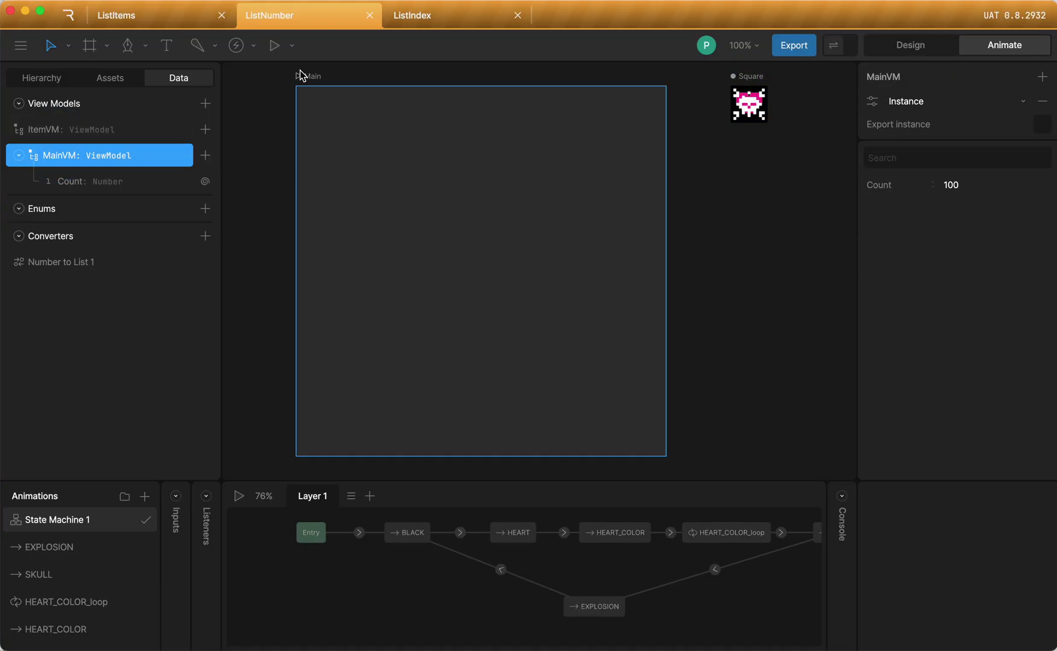
{"action": "left_click", "coordinate": [81, 182]}
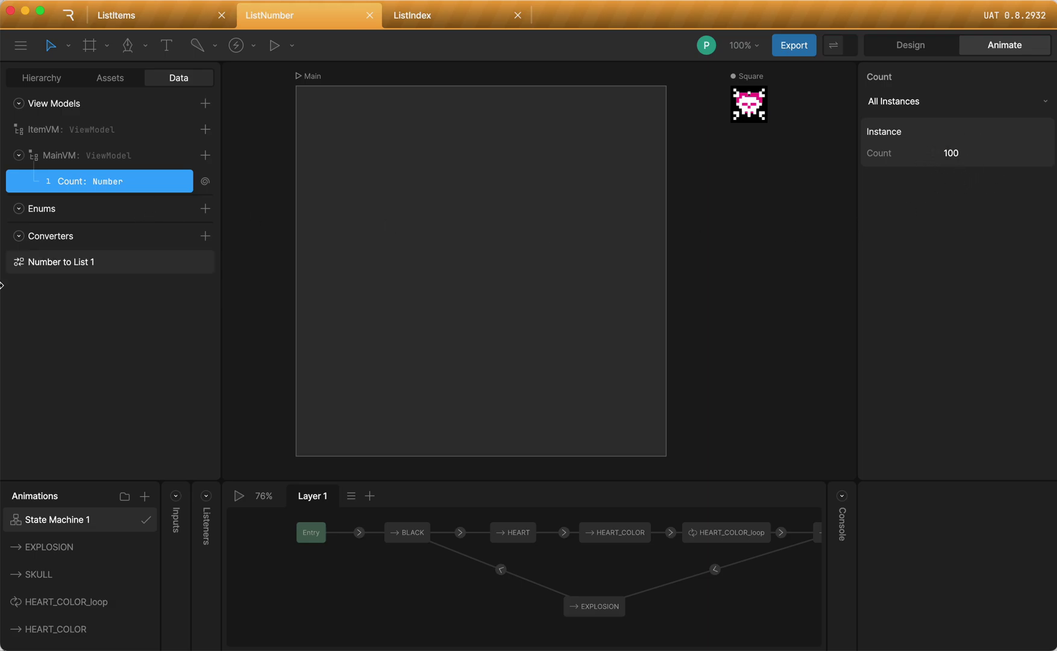
Step: Bind Main's Artboard List Property to the MainVM Count number property
{"action": "left_click", "coordinate": [309, 78]}
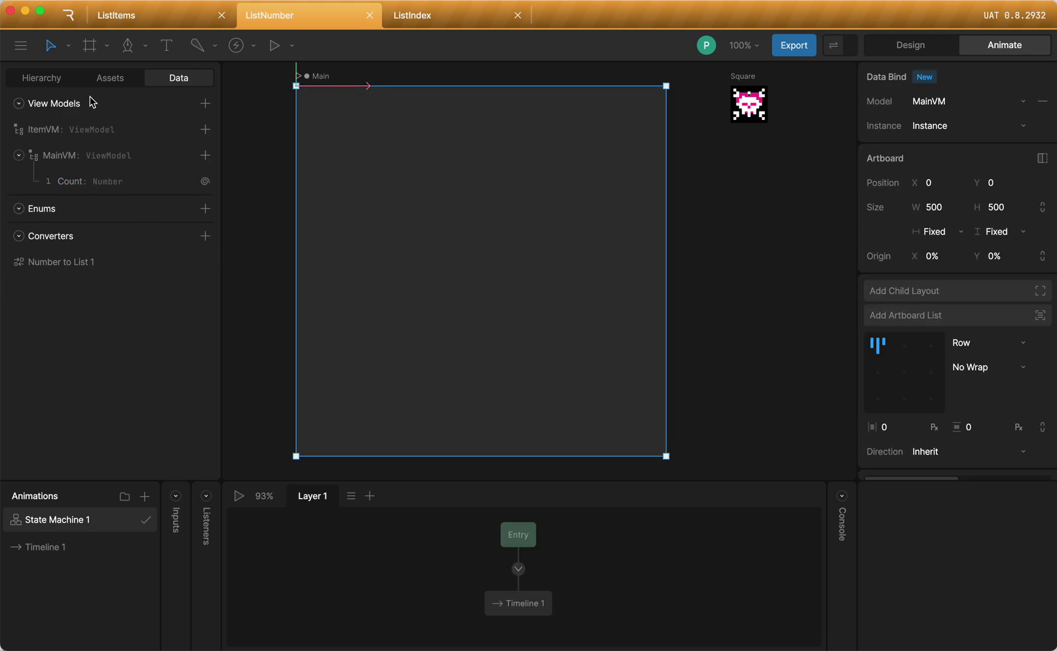
{"action": "left_click", "coordinate": [49, 78]}
{"action": "left_click", "coordinate": [76, 159]}
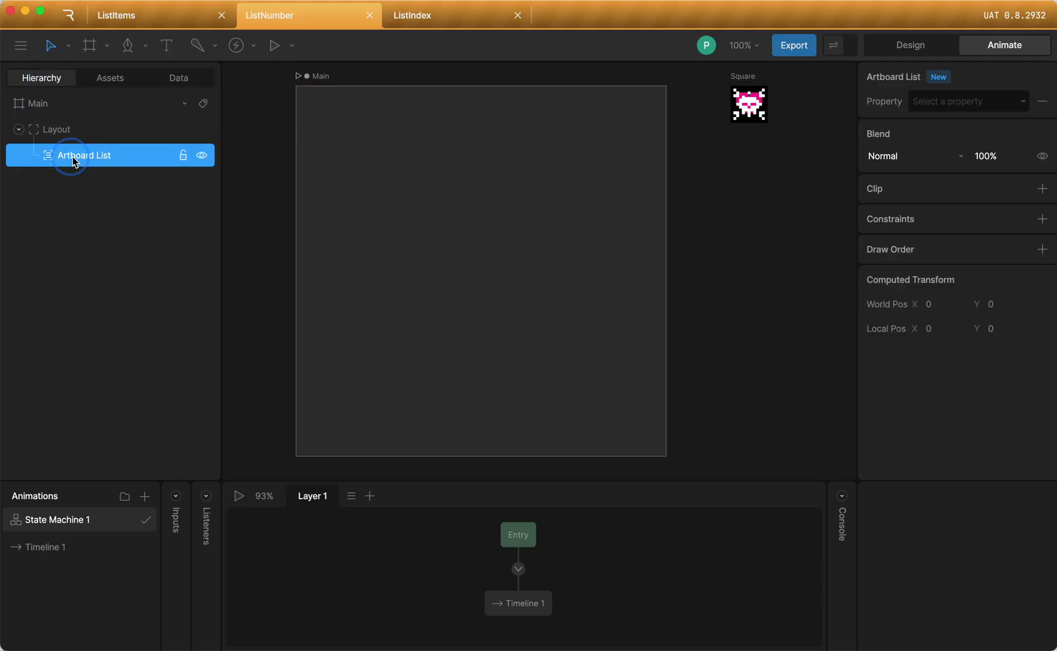
{"action": "left_click", "coordinate": [961, 104]}
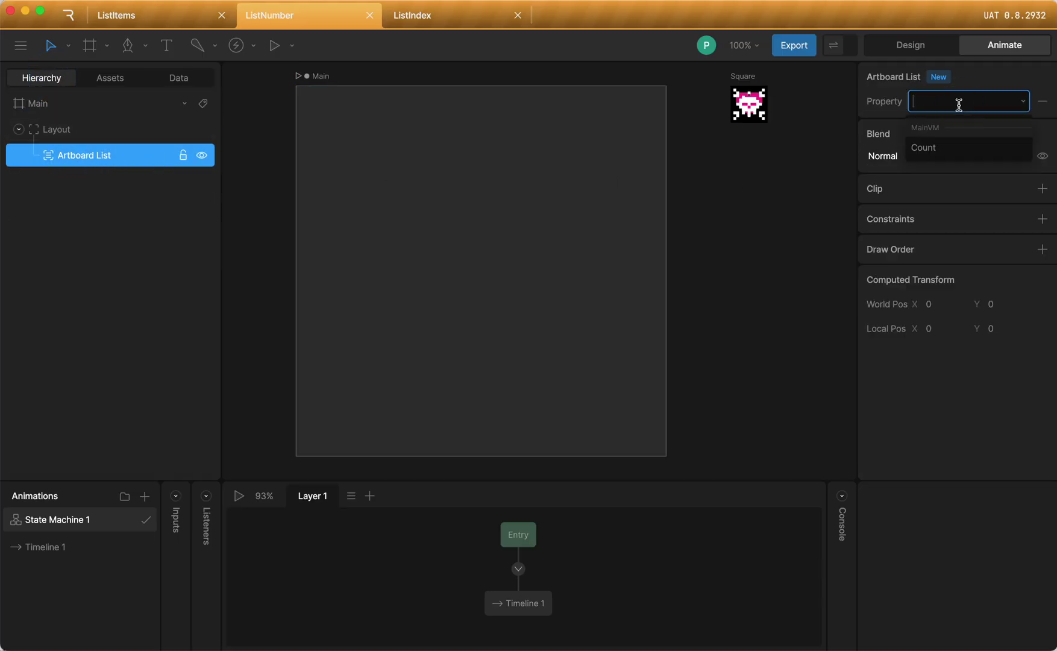
{"action": "left_click", "coordinate": [935, 150]}
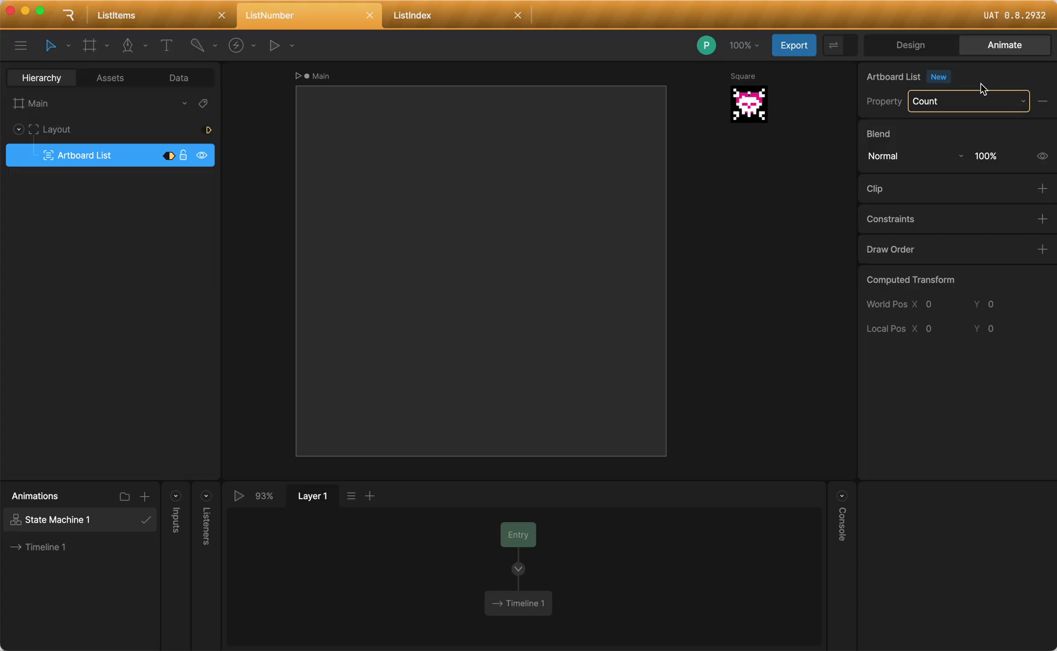
{"action": "right_click", "coordinate": [965, 104]}
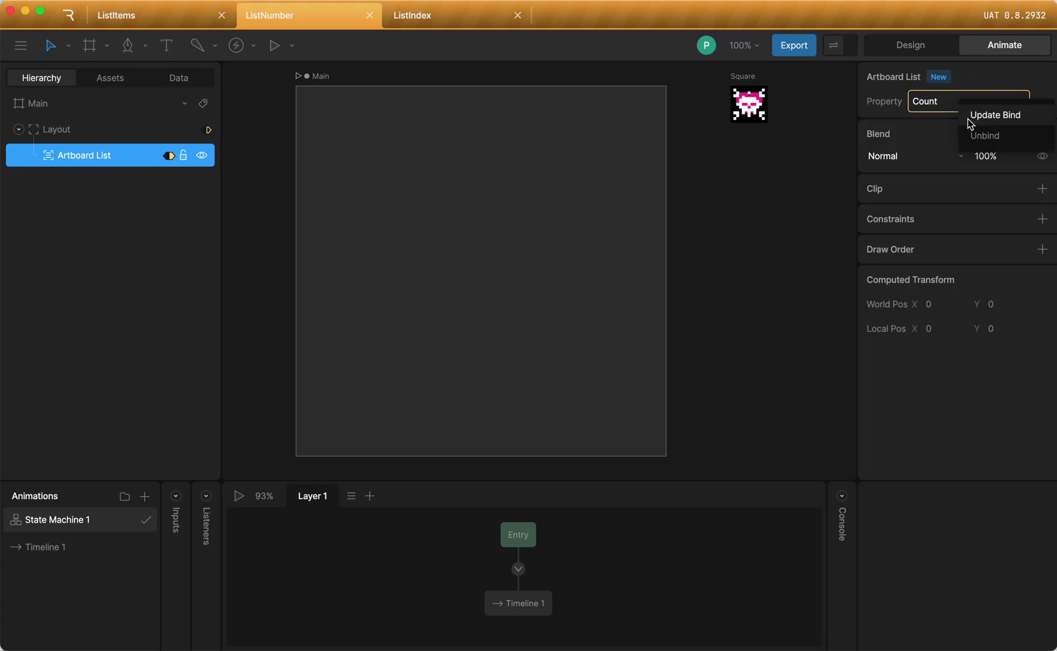
{"action": "left_click", "coordinate": [972, 101]}
{"action": "left_click", "coordinate": [189, 81]}
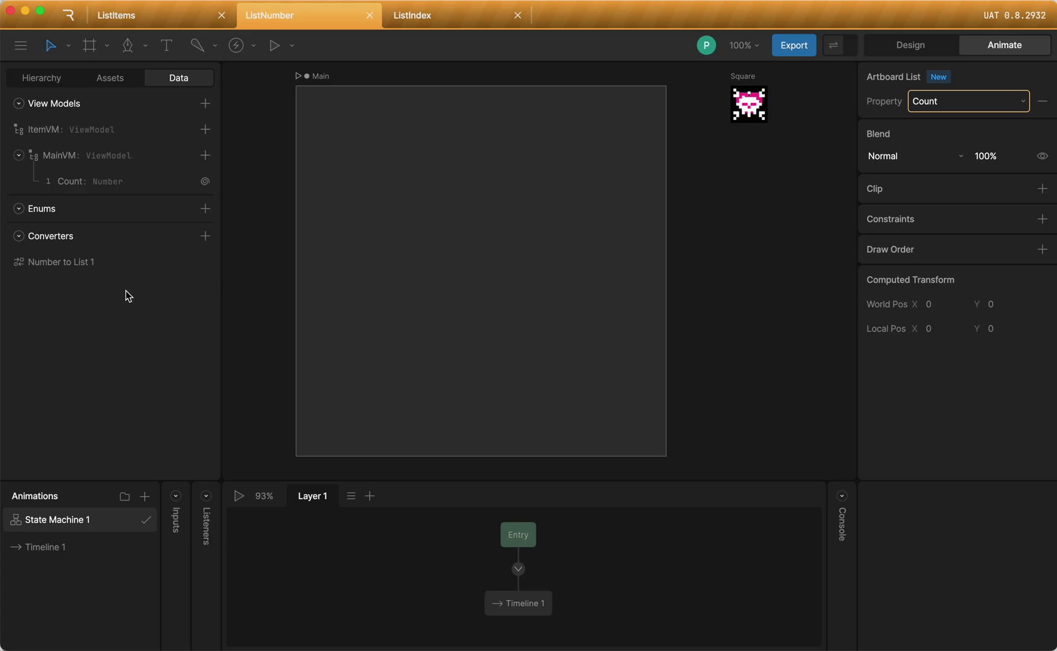
Step: Set the Number to List 1 converter's Model to ItemVM
{"action": "left_click", "coordinate": [208, 239]}
{"action": "mouse_move", "coordinate": [235, 358]}
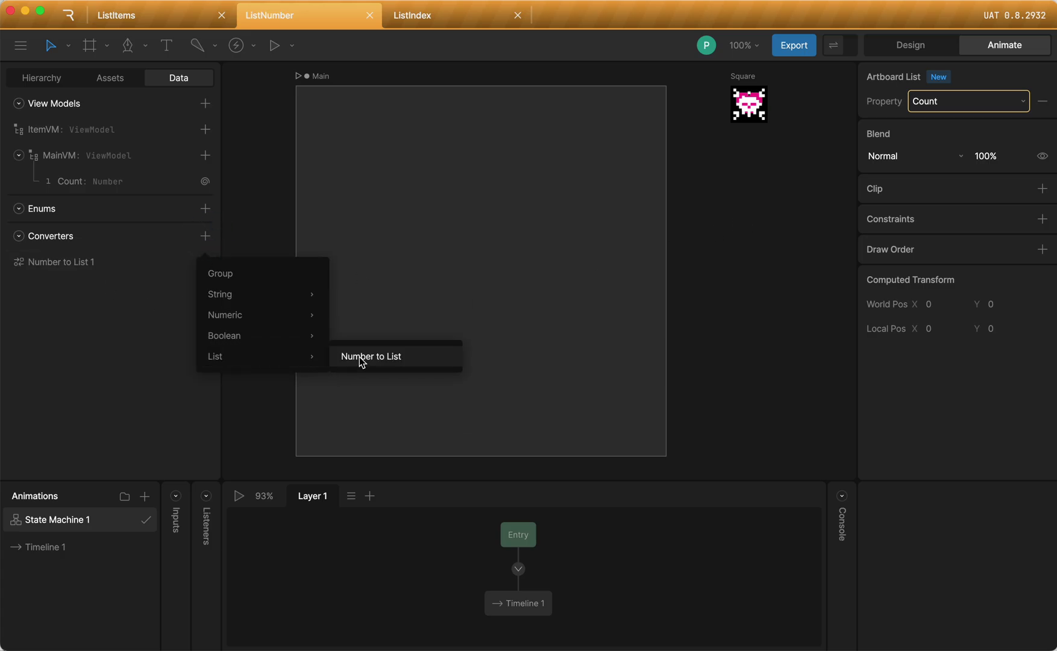
{"action": "left_click", "coordinate": [83, 270]}
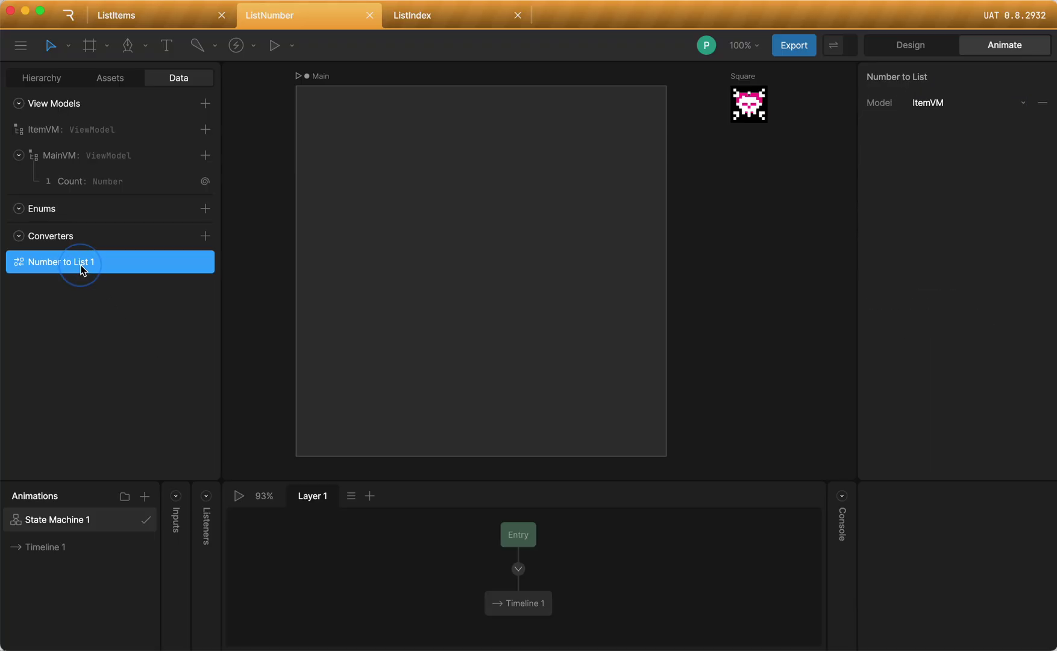
{"action": "left_click", "coordinate": [935, 104]}
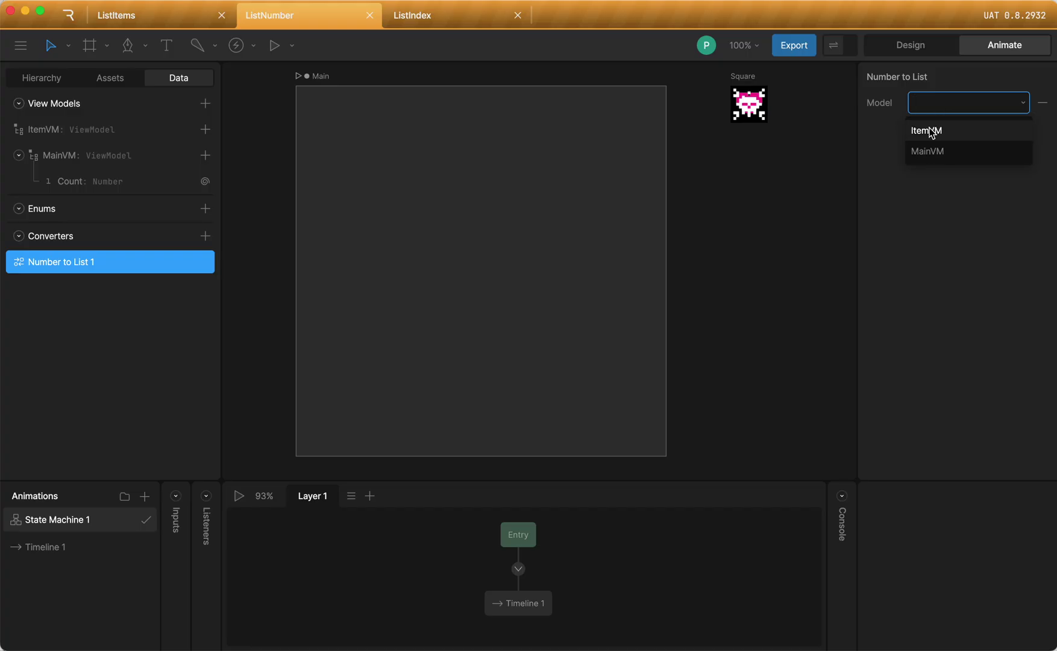
{"action": "left_click", "coordinate": [932, 132]}
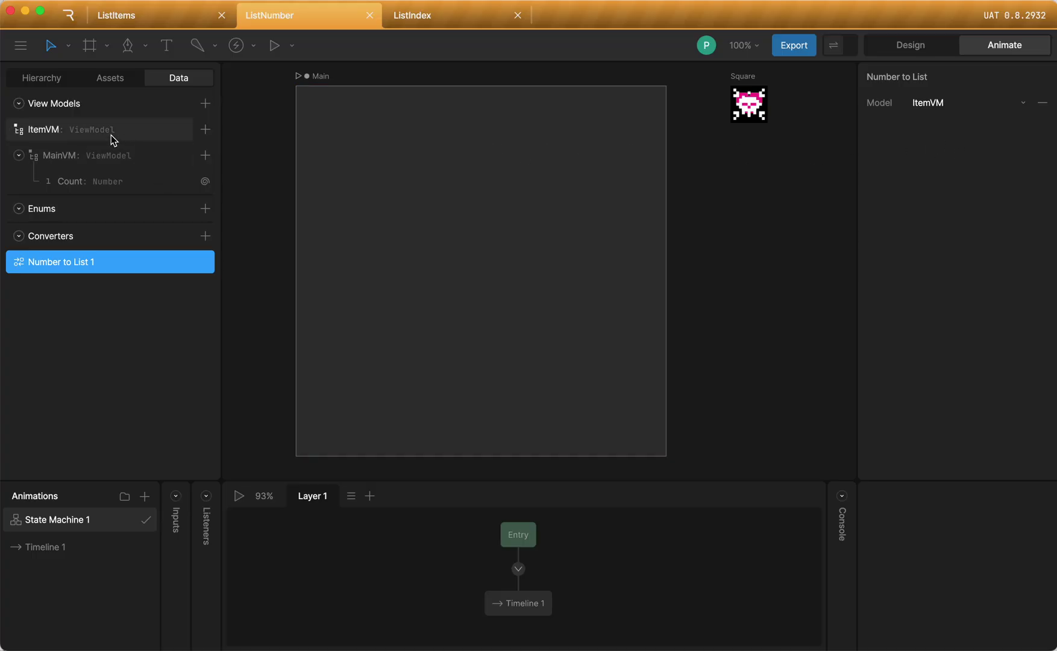
Step: Update the Artboard List's Count binding to convert through Number to List 1
{"action": "left_click", "coordinate": [40, 78]}
{"action": "left_click", "coordinate": [91, 154]}
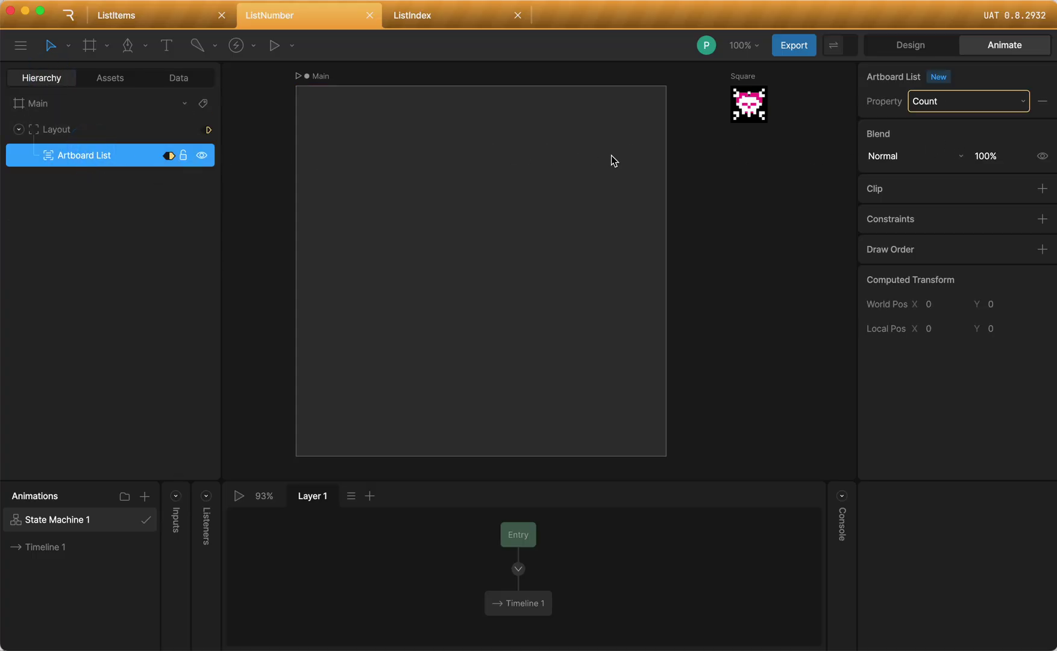
{"action": "right_click", "coordinate": [951, 101]}
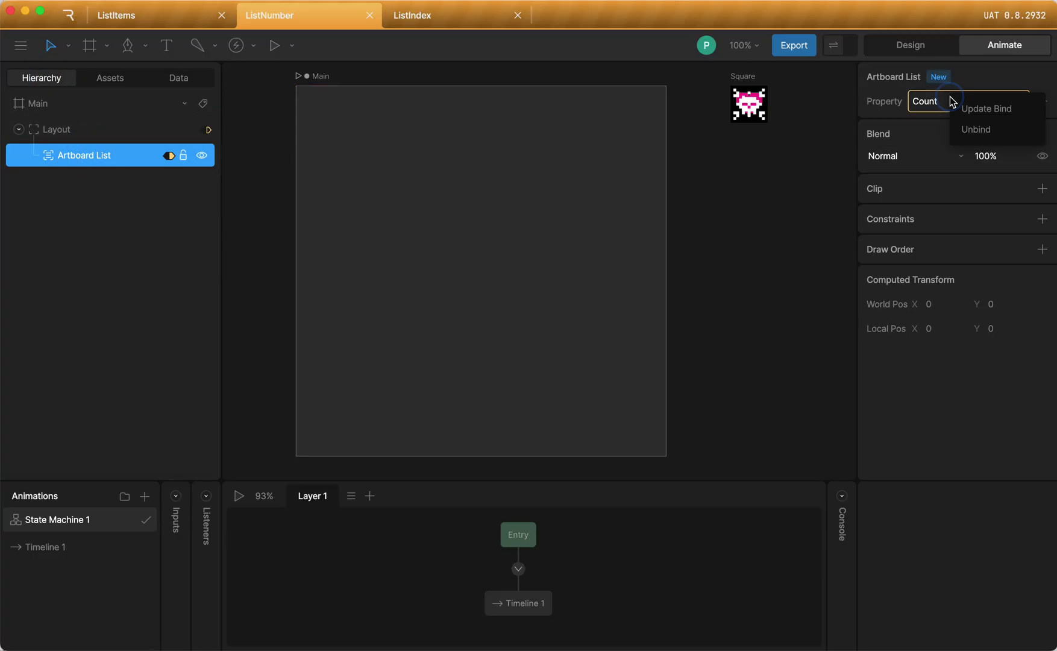
{"action": "left_click", "coordinate": [981, 110]}
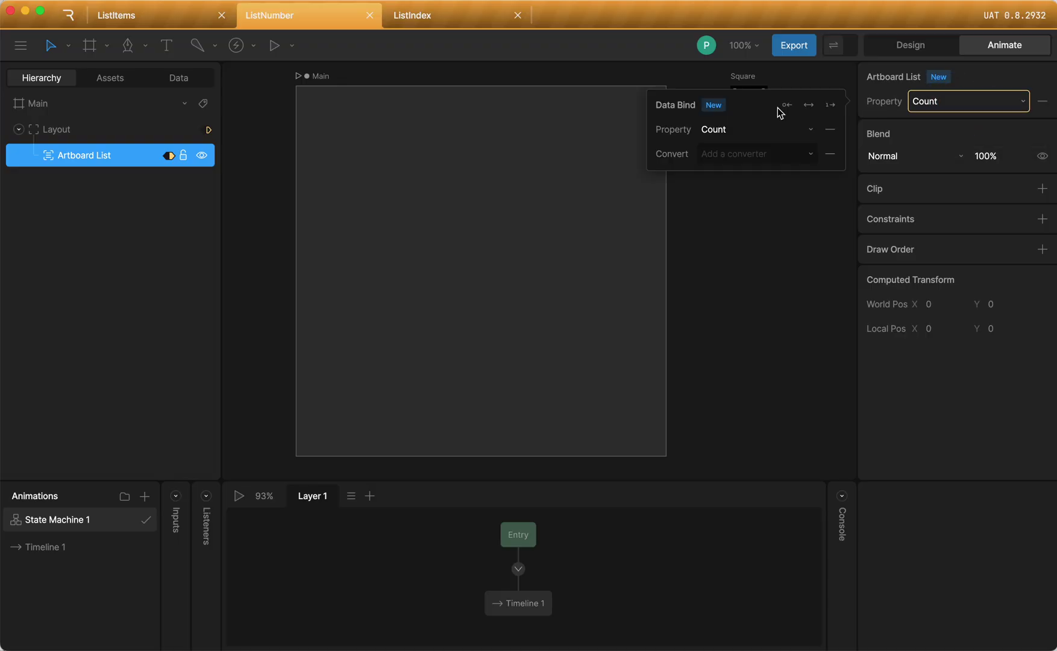
{"action": "left_click", "coordinate": [736, 156]}
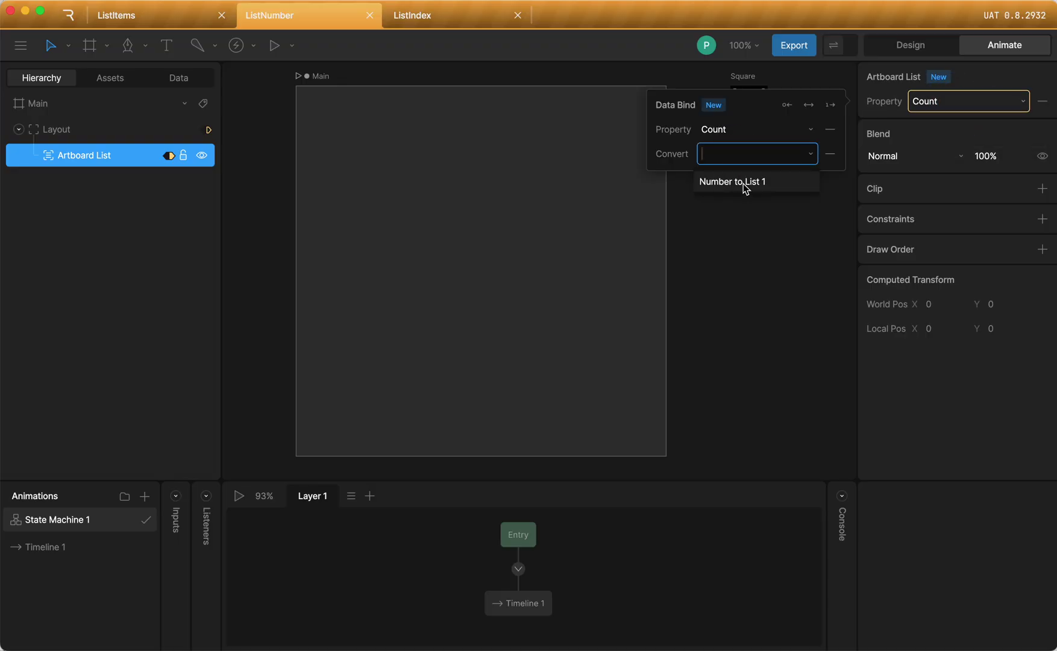
{"action": "left_click", "coordinate": [745, 185]}
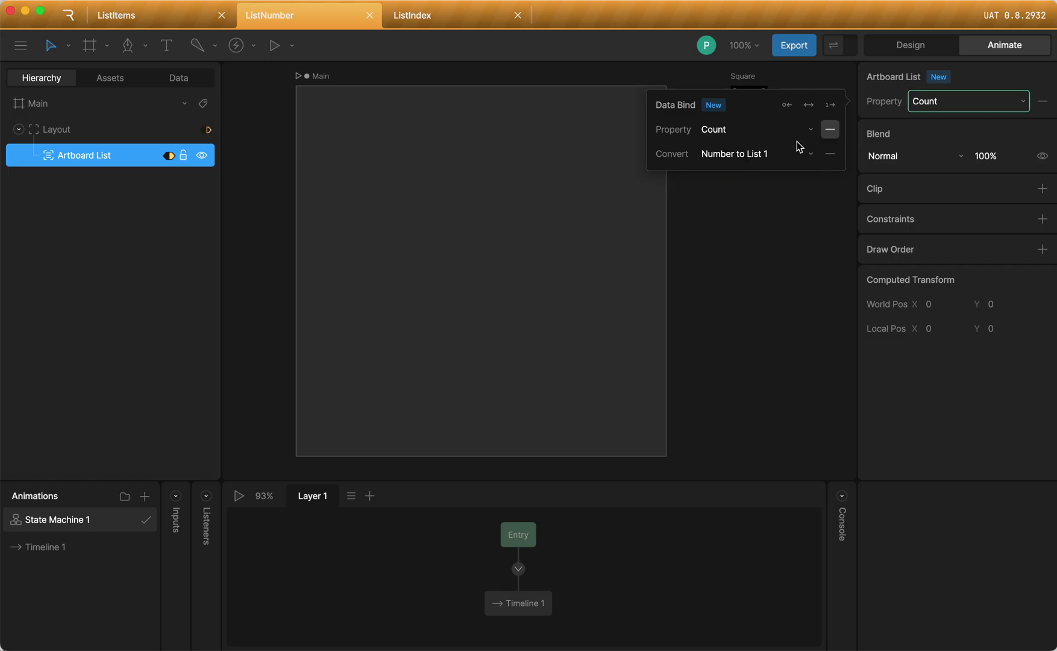
{"action": "left_click", "coordinate": [946, 127]}
Step: Play Main to preview the 100 generated items, confirm Count is 100, stop, and open ListIndex
{"action": "left_click", "coordinate": [314, 79]}
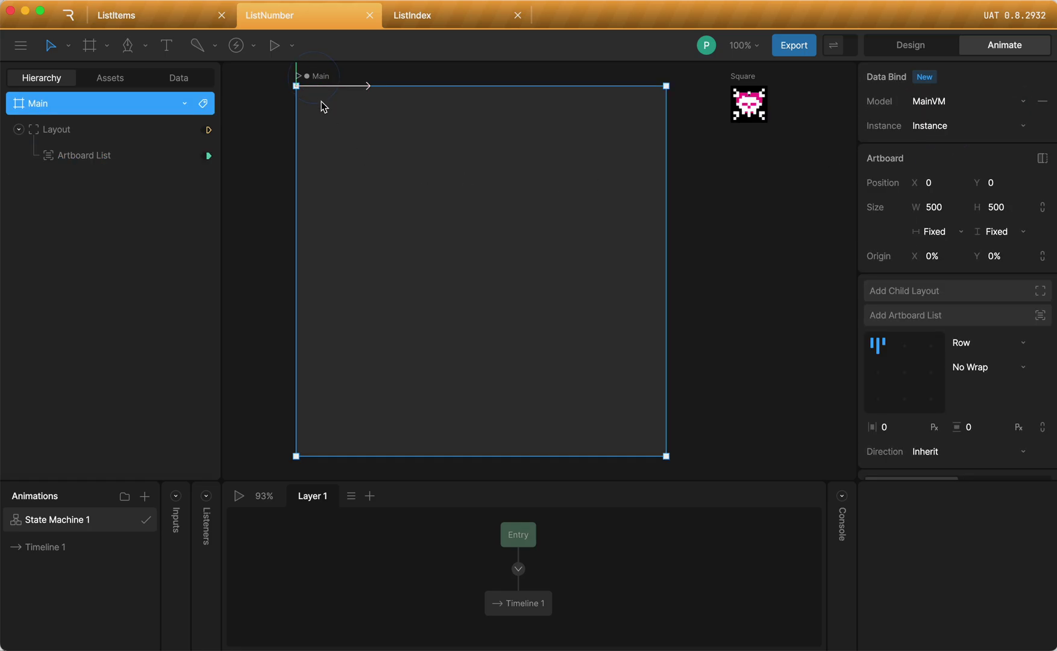
{"action": "left_click", "coordinate": [239, 496]}
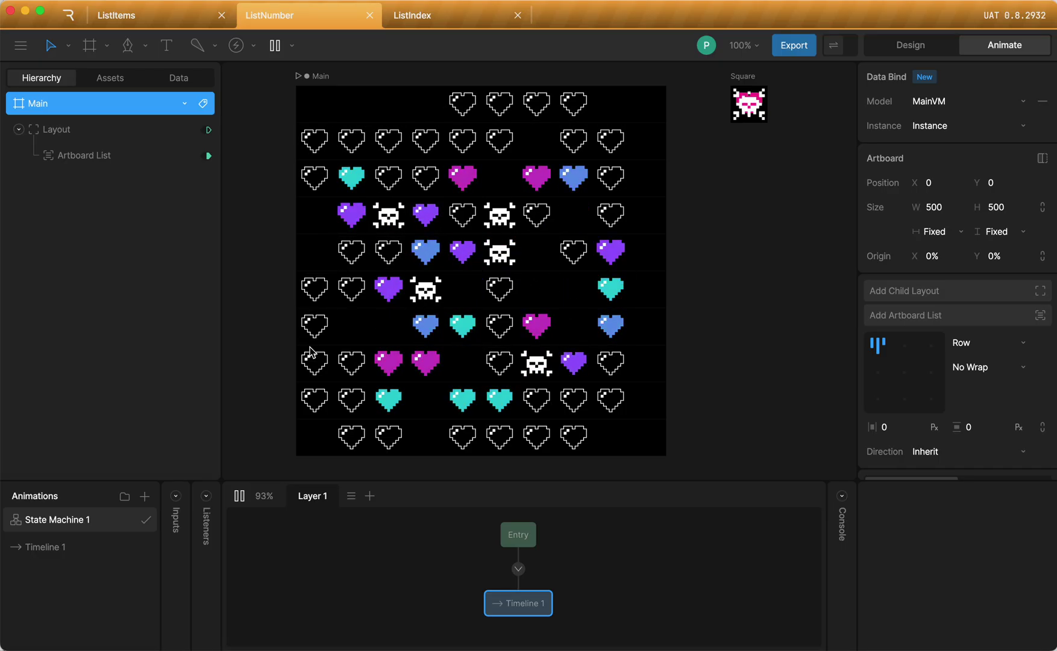
{"action": "left_click", "coordinate": [178, 77]}
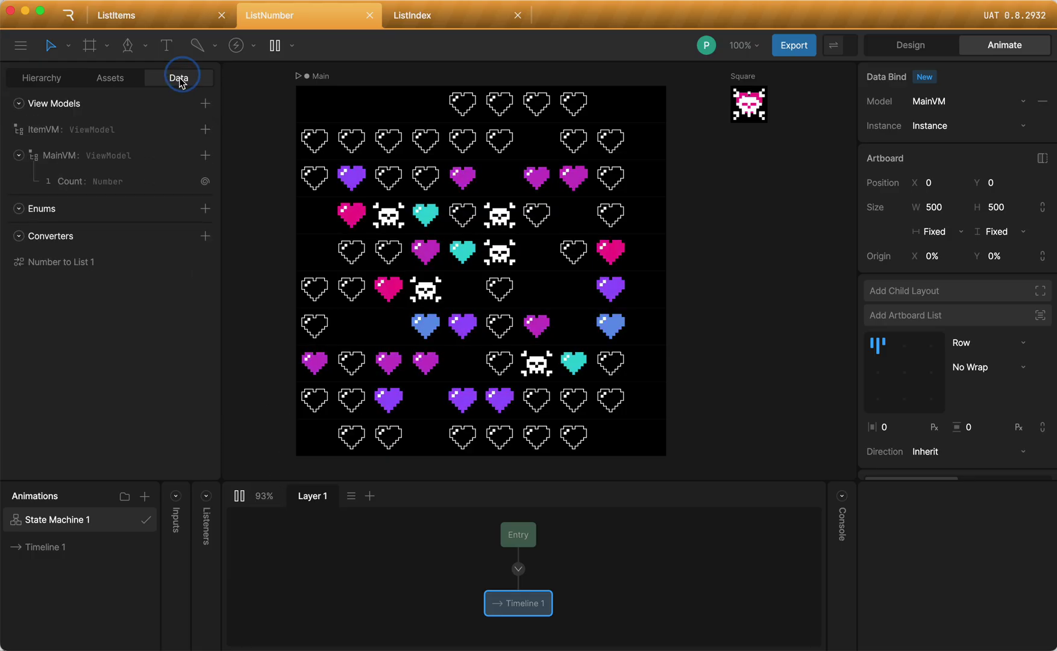
{"action": "left_click", "coordinate": [91, 181]}
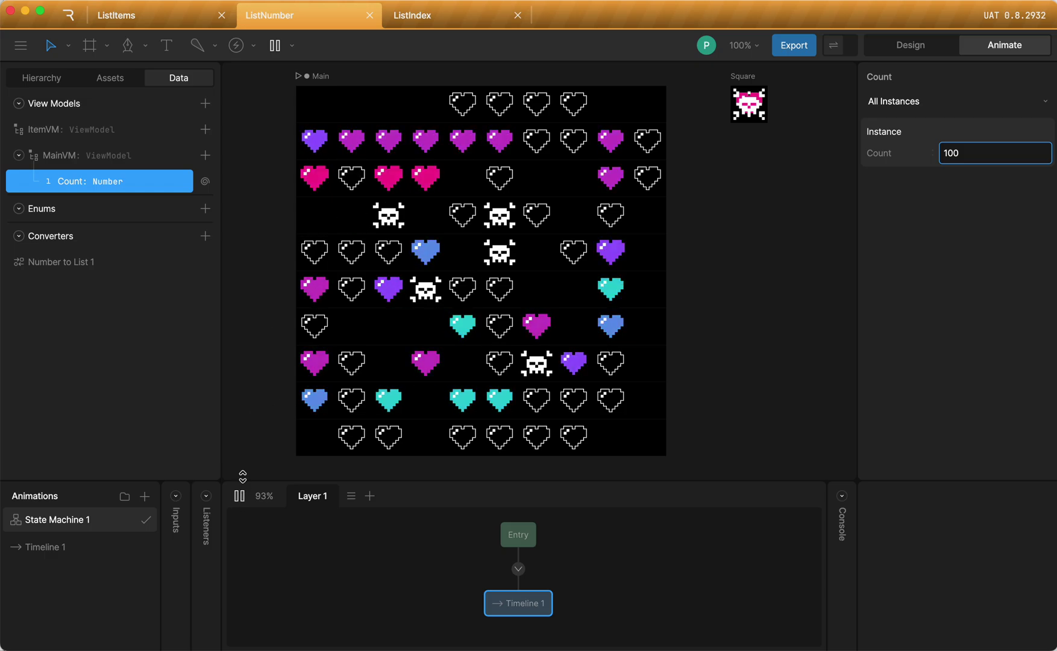
{"action": "left_click", "coordinate": [239, 497]}
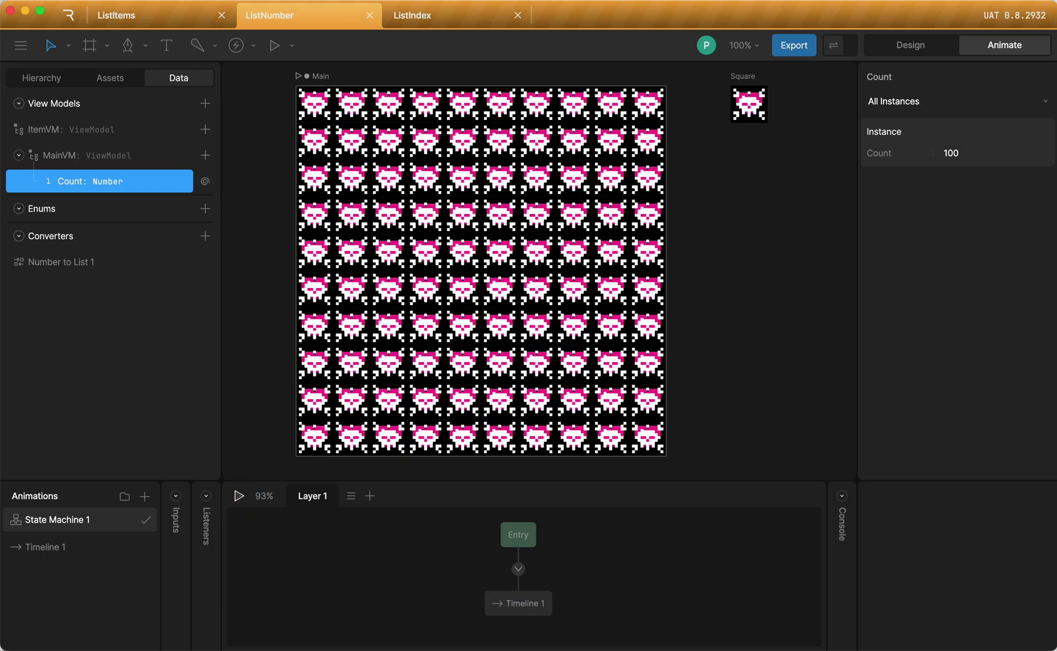
{"action": "left_click", "coordinate": [425, 21]}
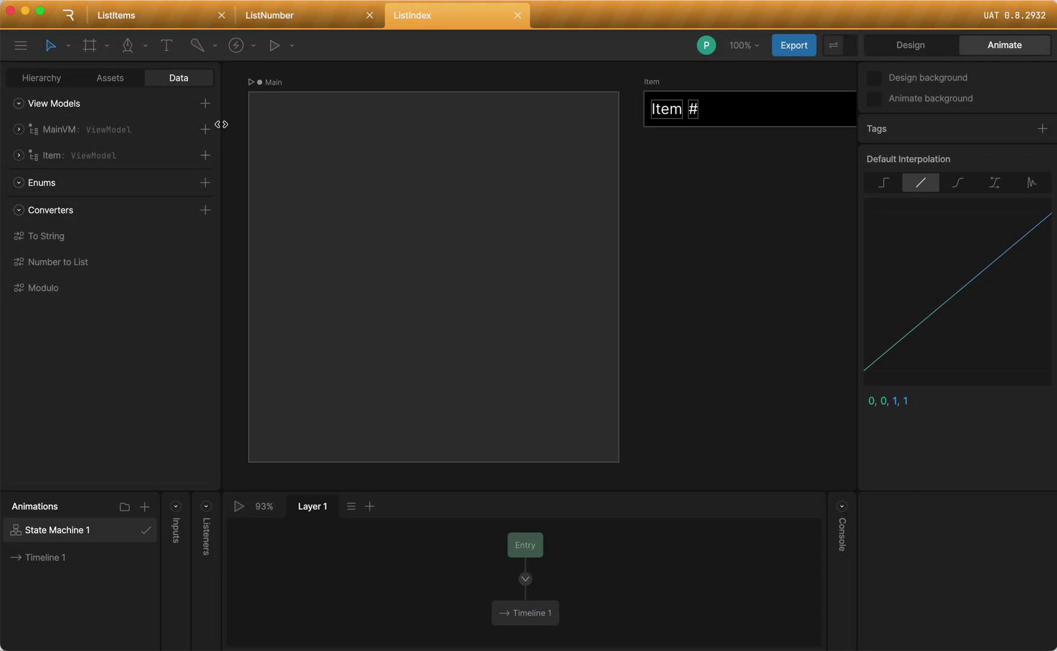
Step: Expand MainVM and Item to reveal Count and List index, then select the Main artboard
{"action": "left_click", "coordinate": [18, 129]}
{"action": "left_click", "coordinate": [19, 181]}
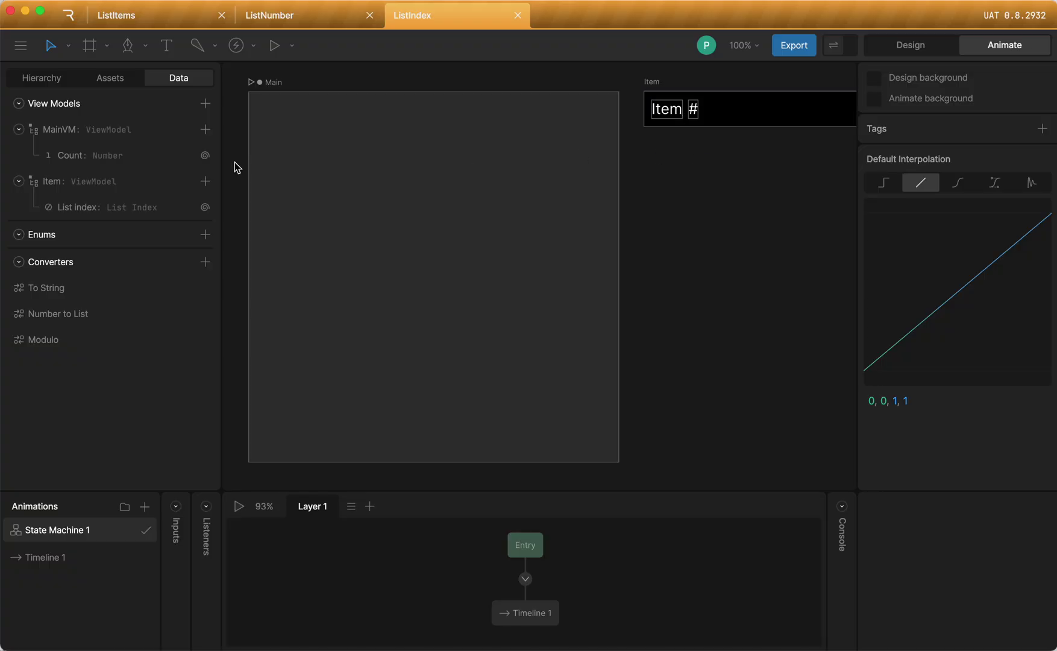
{"action": "left_click", "coordinate": [274, 102]}
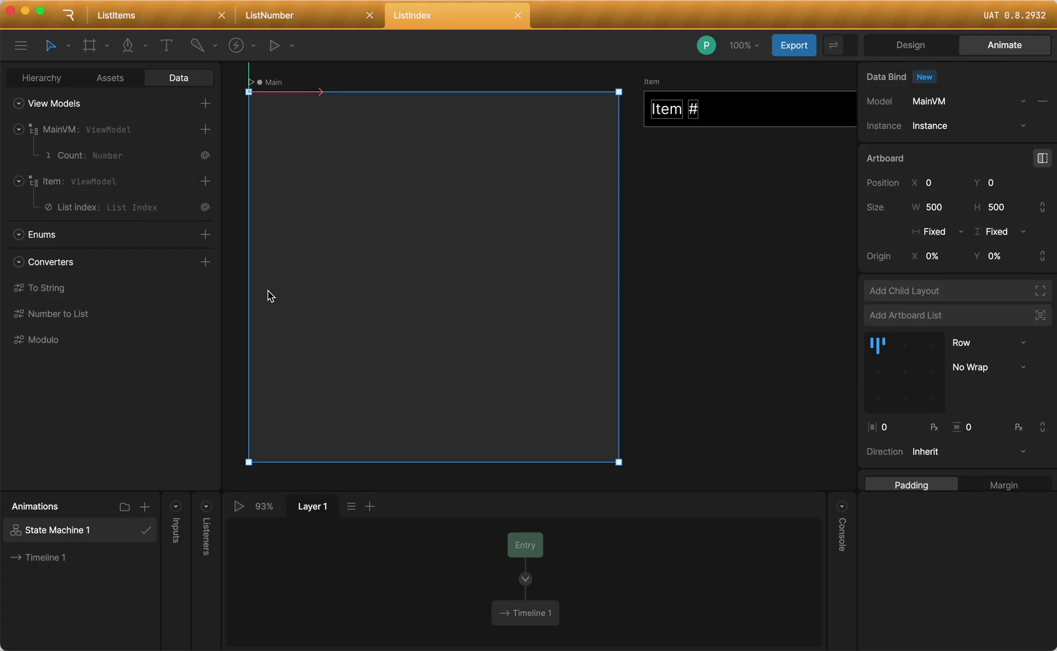
Step: Play the Main artboard and drag the striped list up and down, then back to Item 0
{"action": "left_click", "coordinate": [239, 507]}
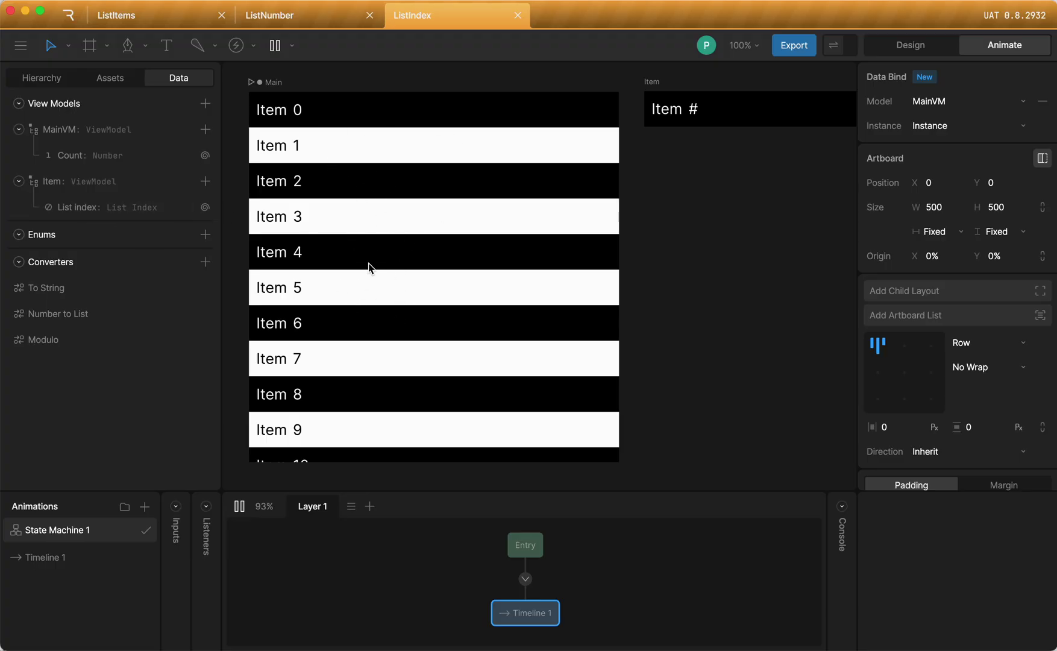
{"action": "left_click_drag", "start_coordinate": [372, 270], "coordinate": [367, 211]}
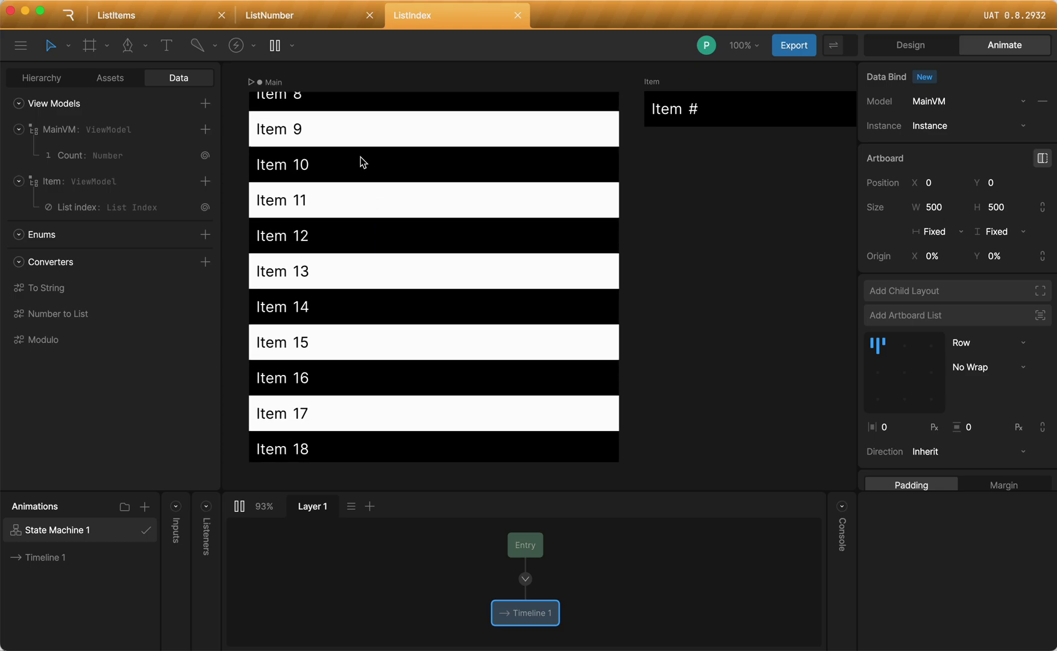
{"action": "left_click_drag", "start_coordinate": [361, 160], "coordinate": [377, 269]}
{"action": "left_click_drag", "start_coordinate": [373, 184], "coordinate": [365, 242]}
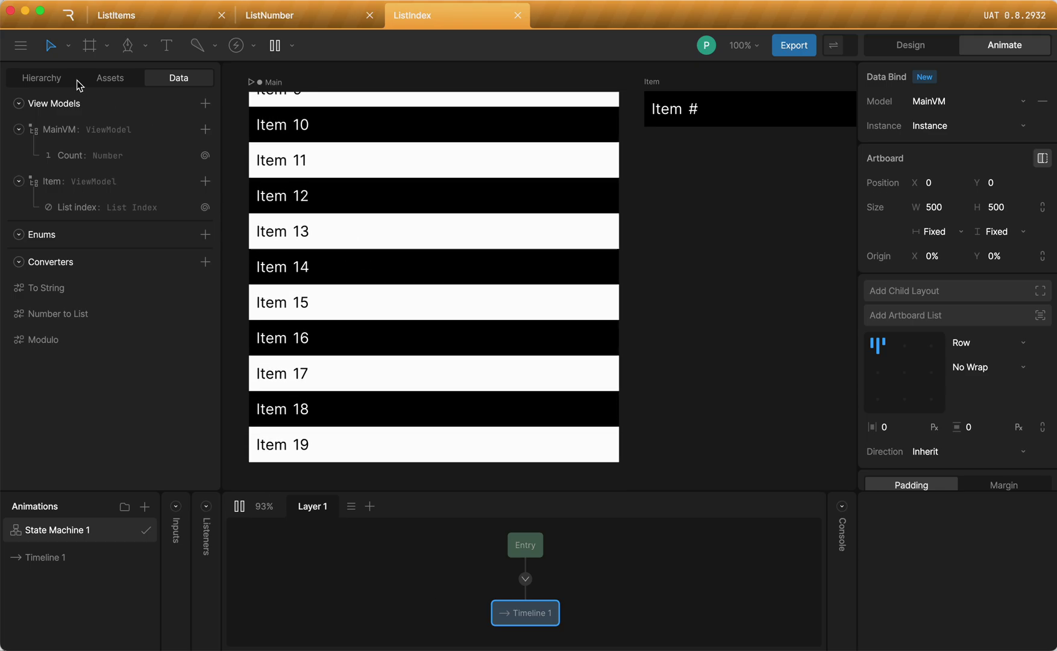
Step: Select the Layout in the Hierarchy and scroll its Inspector down to the Scroll constraint
{"action": "left_click", "coordinate": [60, 78]}
{"action": "left_click", "coordinate": [76, 160]}
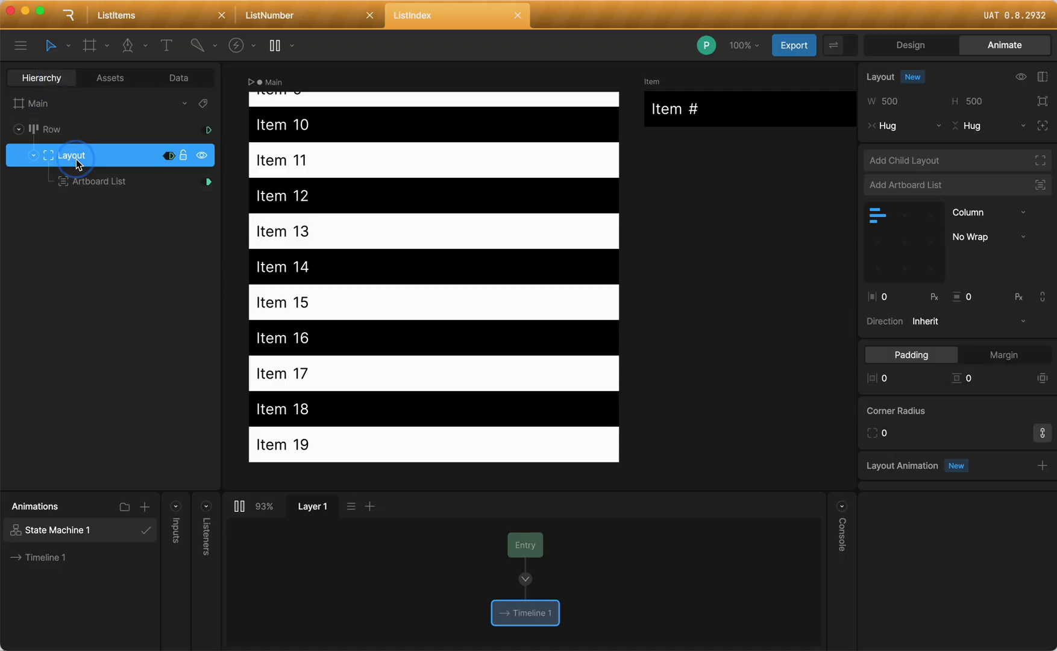
{"action": "scroll", "coordinate": [929, 358], "scroll_direction": "down", "scroll_amount": 5}
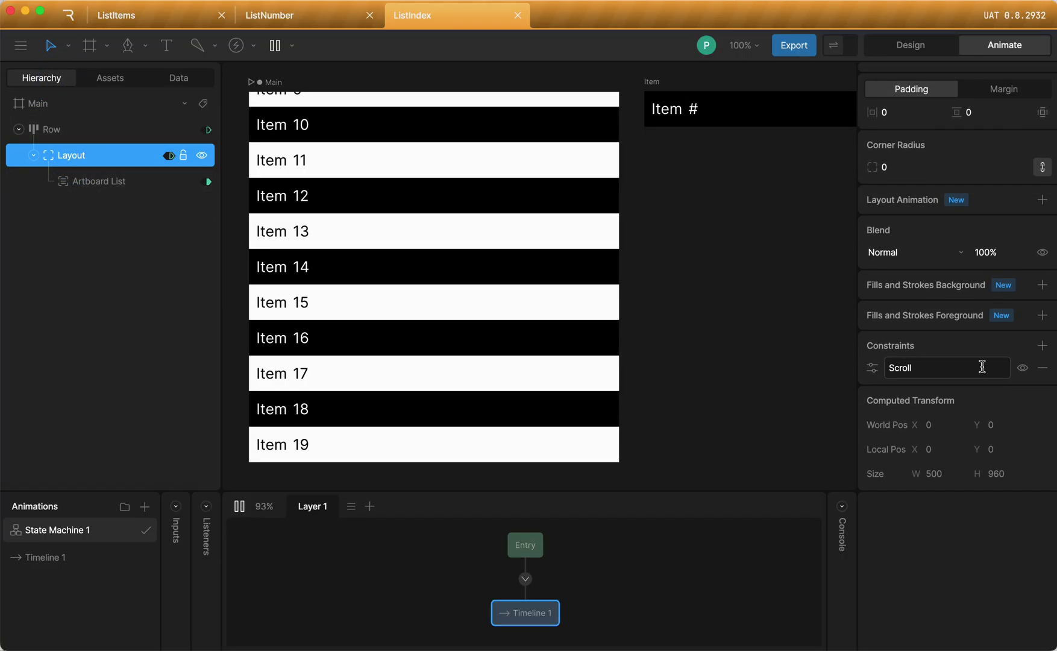
{"action": "scroll", "coordinate": [397, 260], "scroll_direction": "up", "scroll_amount": 5}
{"action": "scroll", "coordinate": [391, 331], "scroll_direction": "down", "scroll_amount": 3}
{"action": "scroll", "coordinate": [388, 289], "scroll_direction": "down", "scroll_amount": 4}
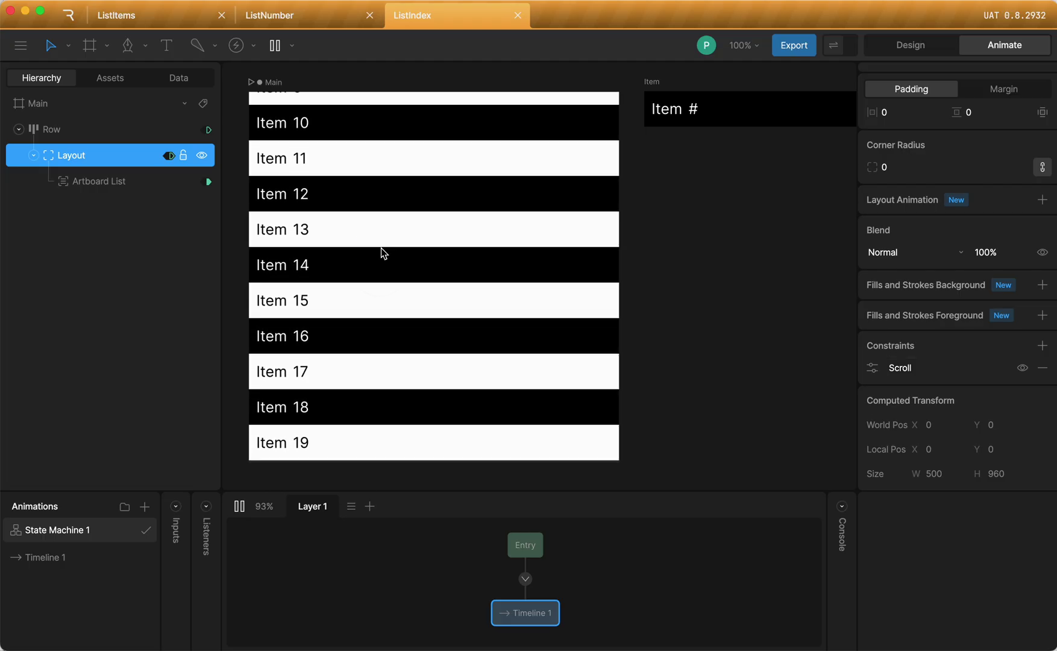